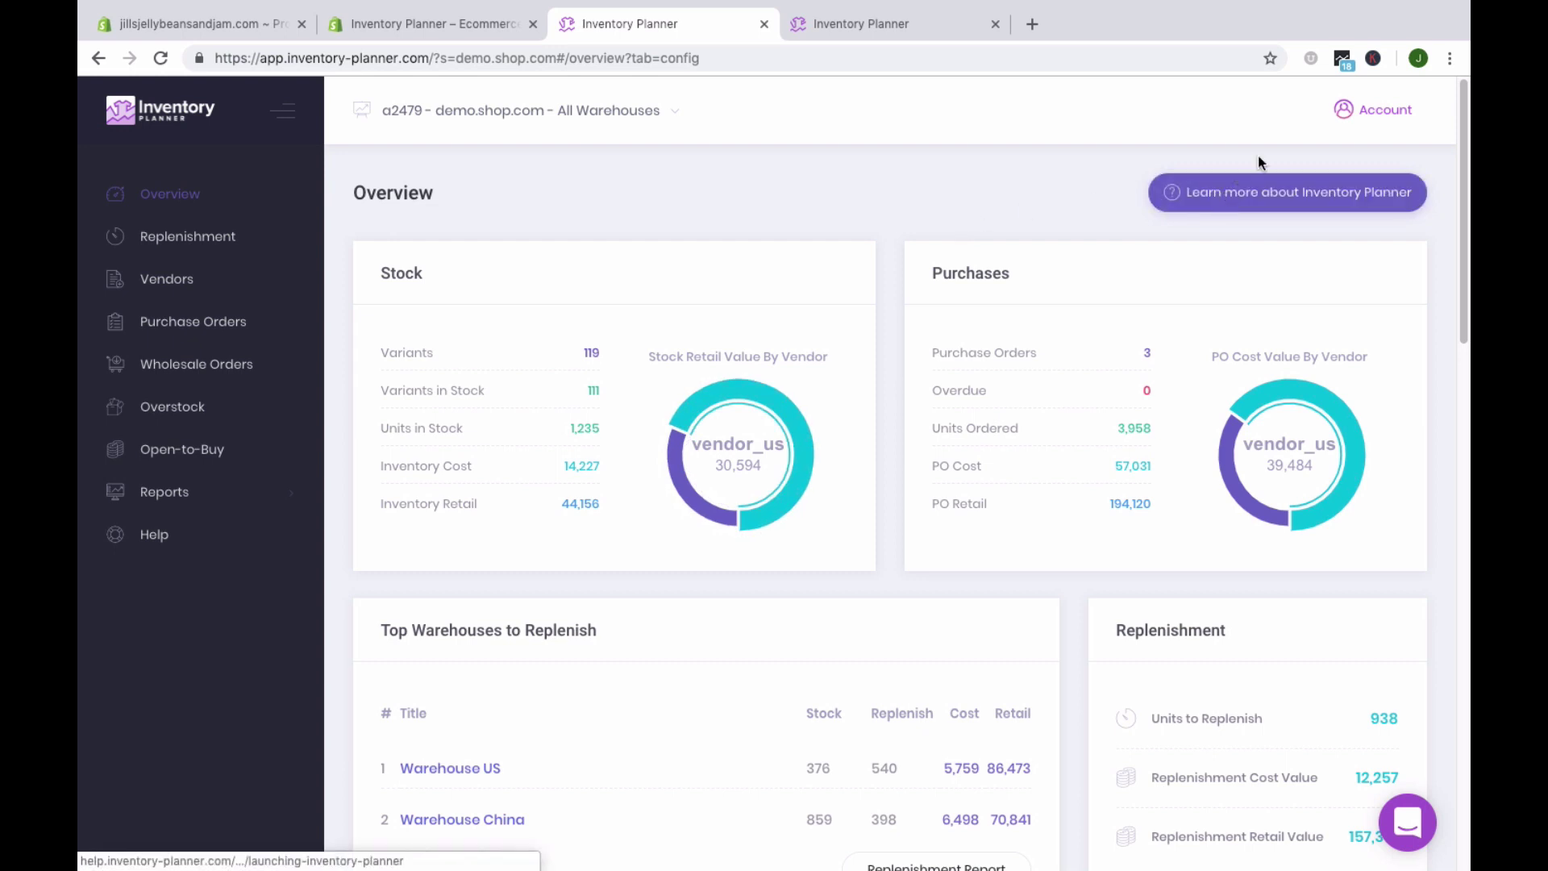
Open the Account menu in the top bar to reach the settings.
left_click(1379, 121)
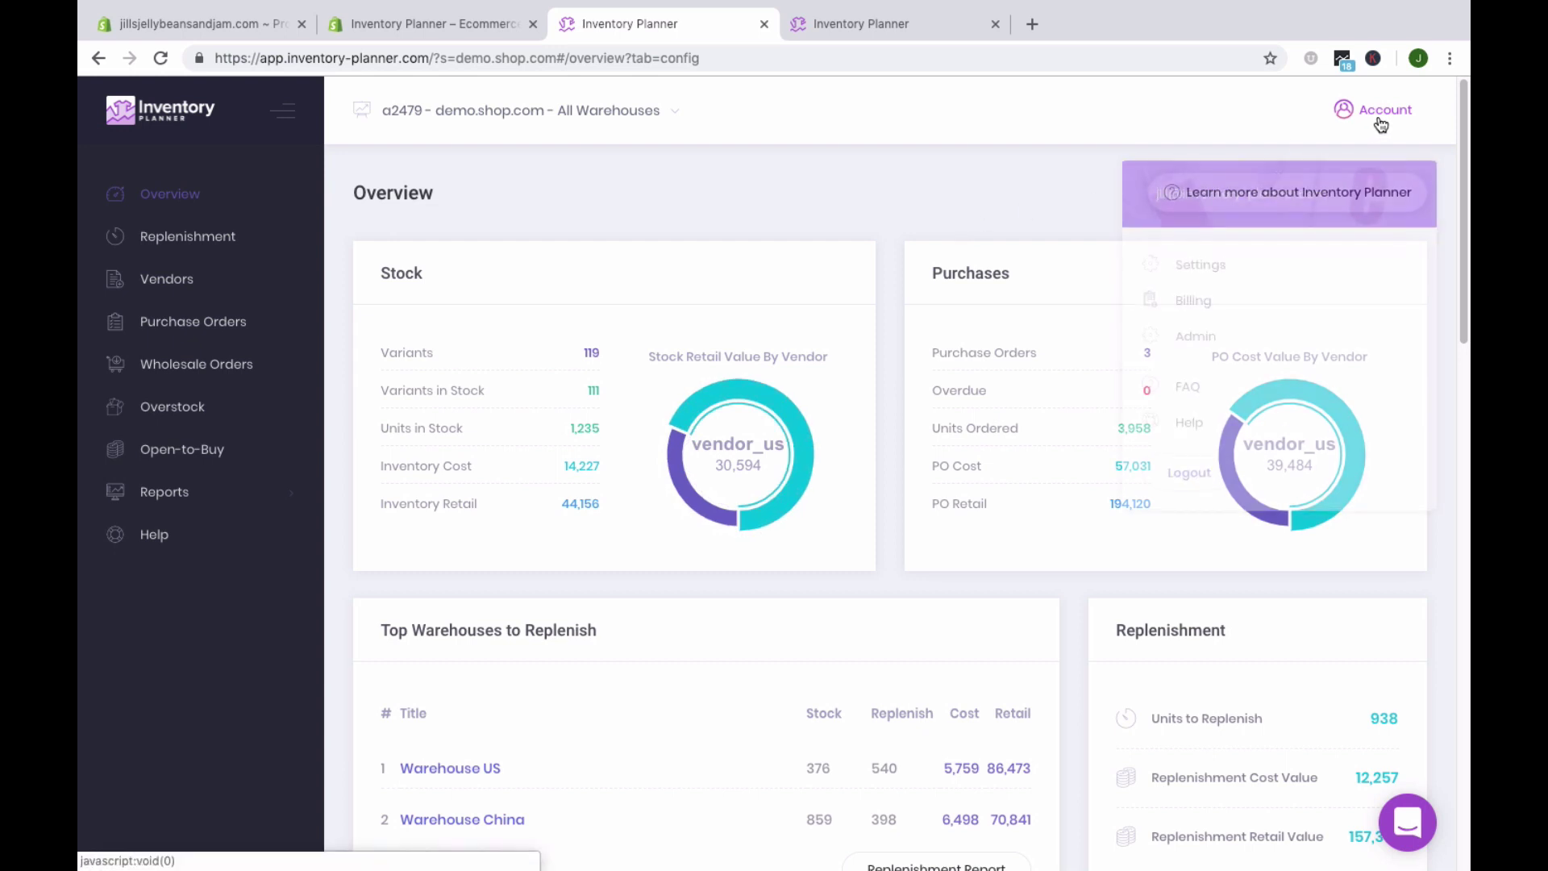
Open the Warehouses settings and untick Enabled for the Shopify combined warehouse.
left_click(1207, 260)
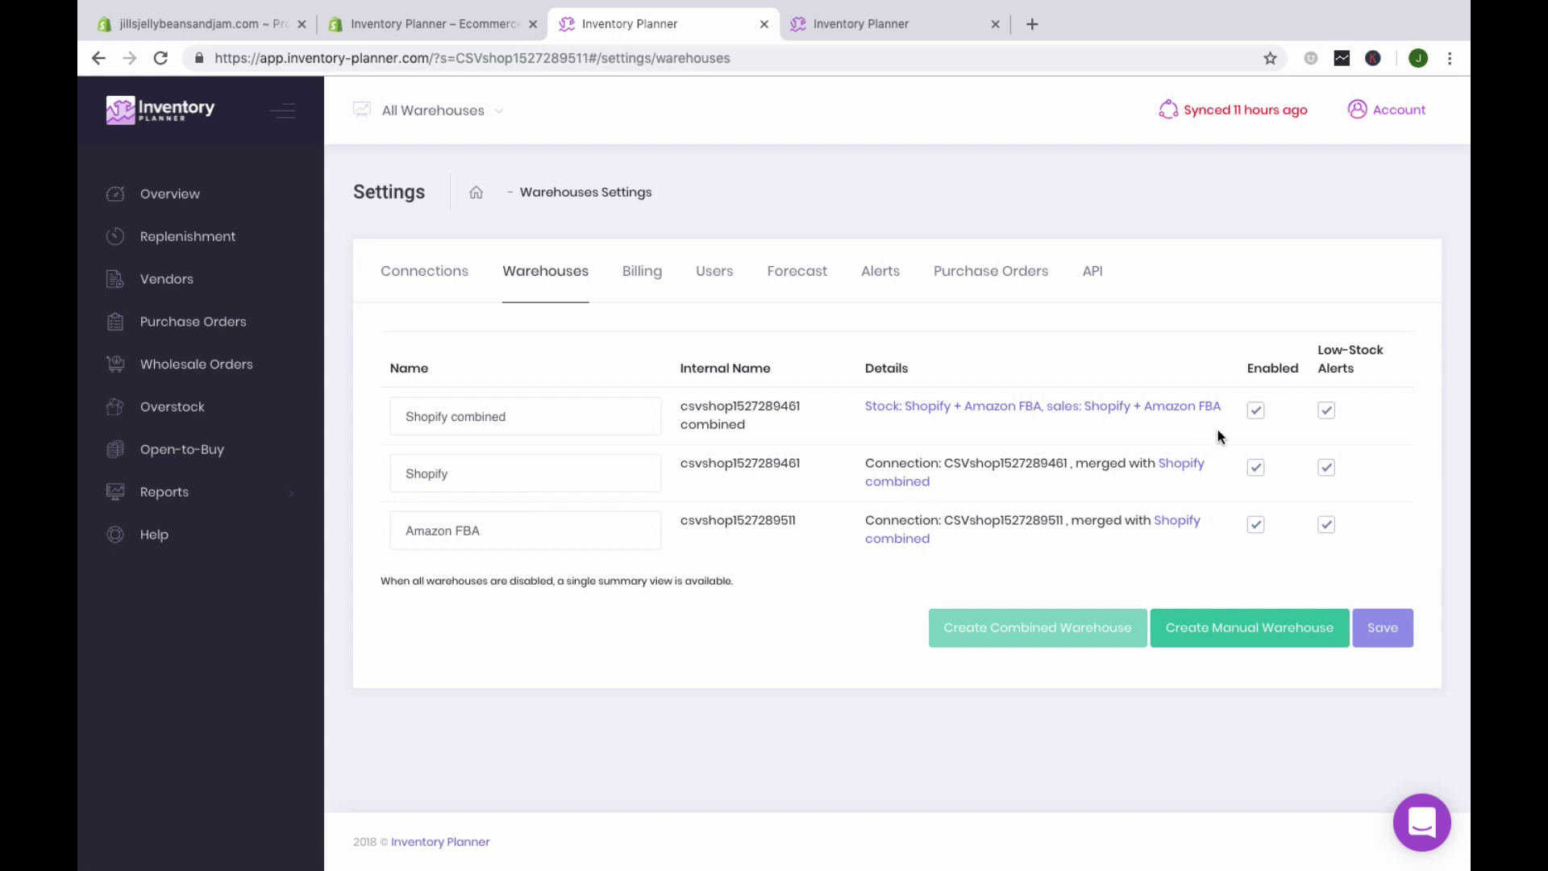
left_click(1259, 412)
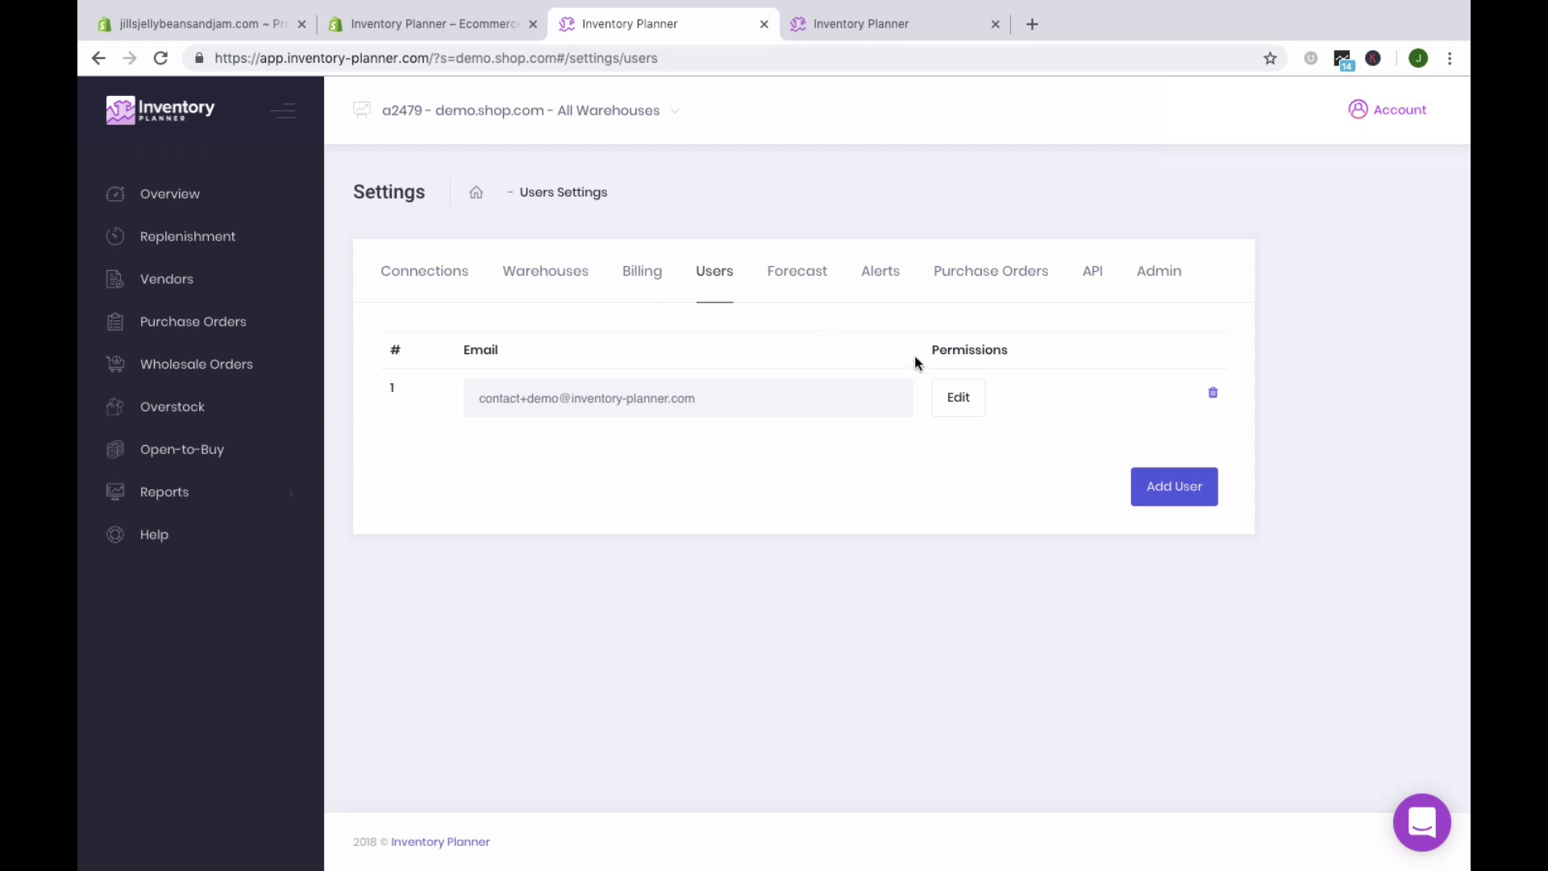
Edit the account user's permissions and turn off Full Access to show per-feature access.
left_click(959, 398)
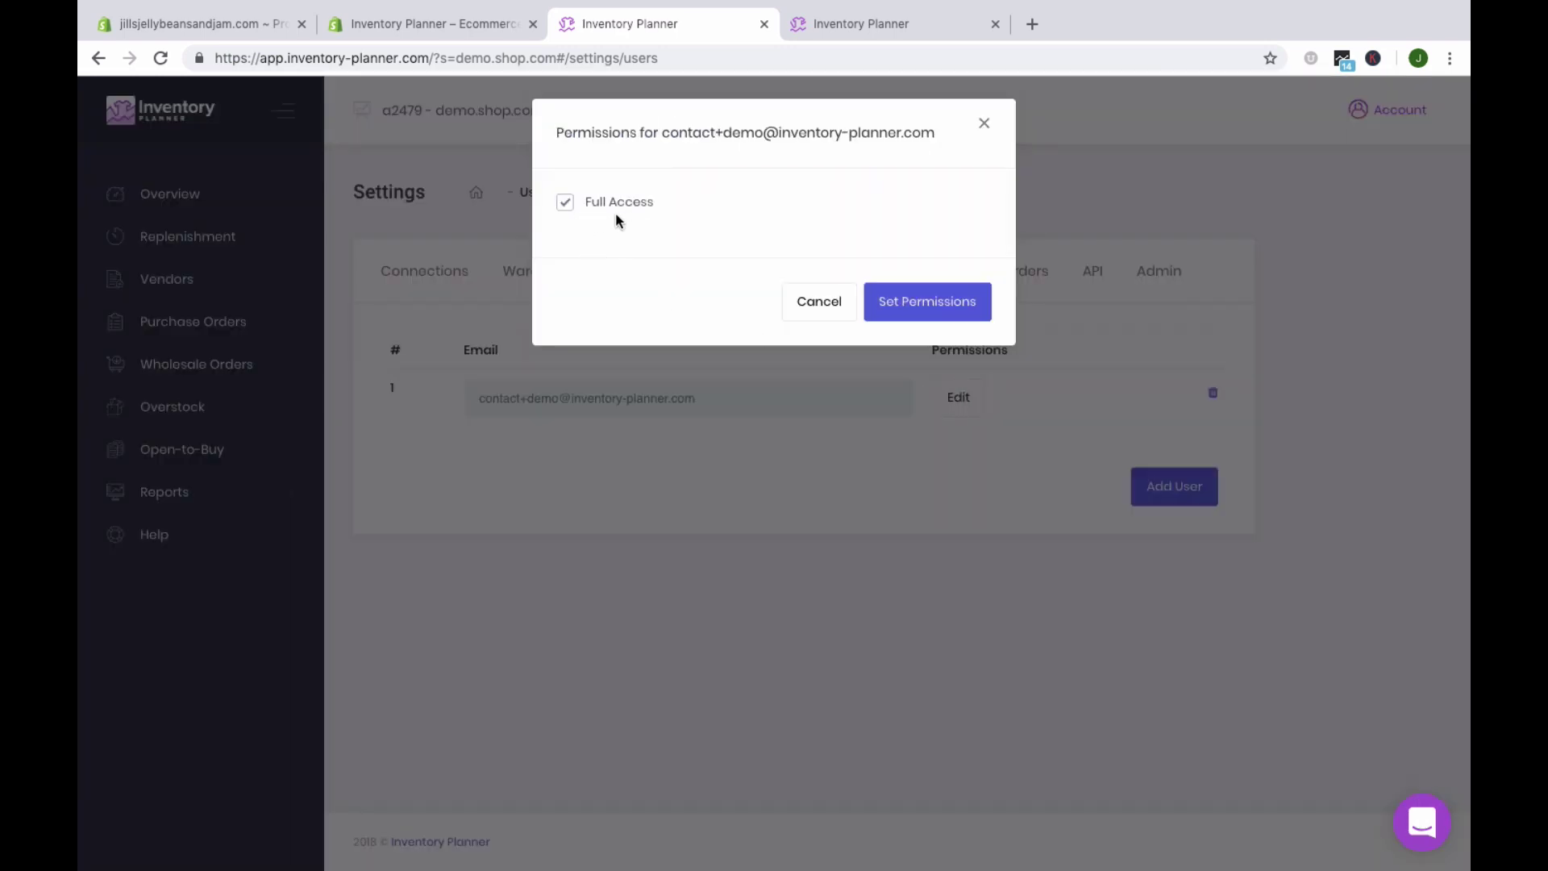
left_click(565, 203)
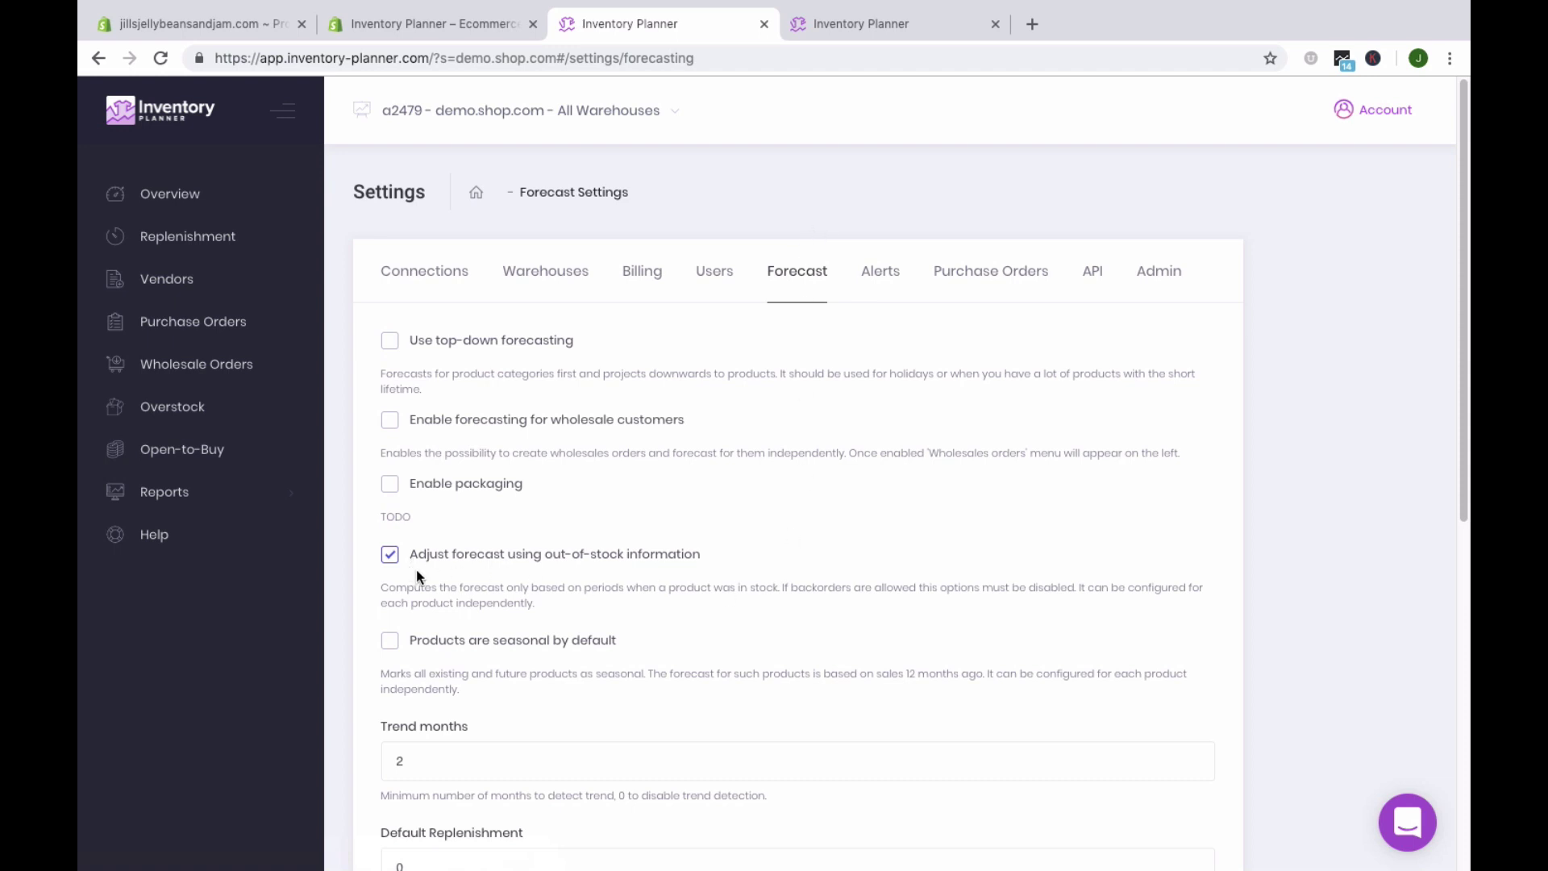
scroll(416, 569, "down", 1)
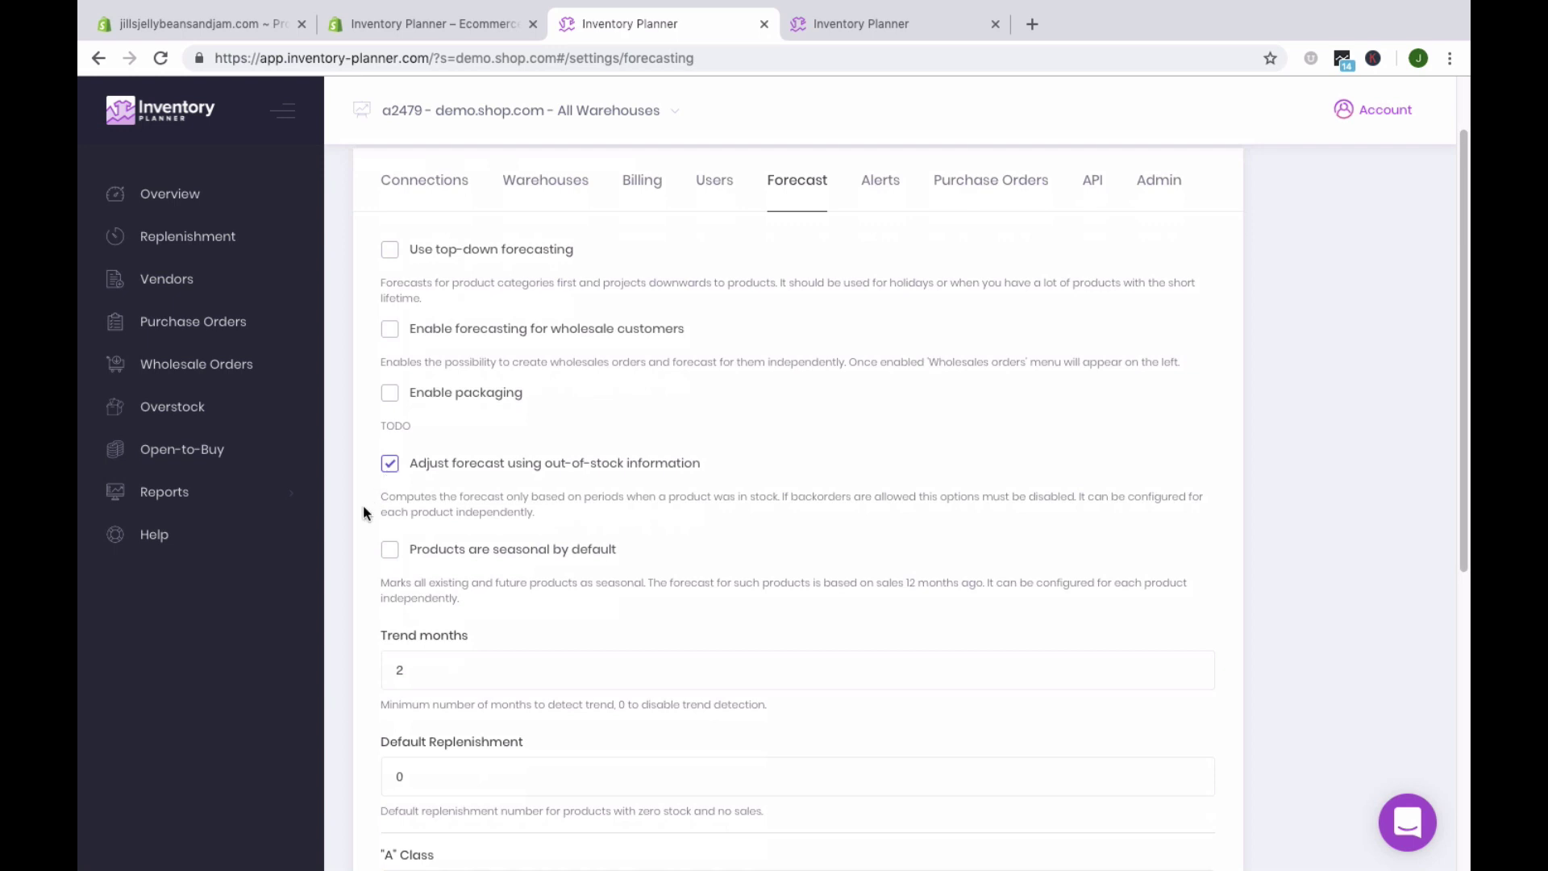
scroll(363, 505, "down", 2)
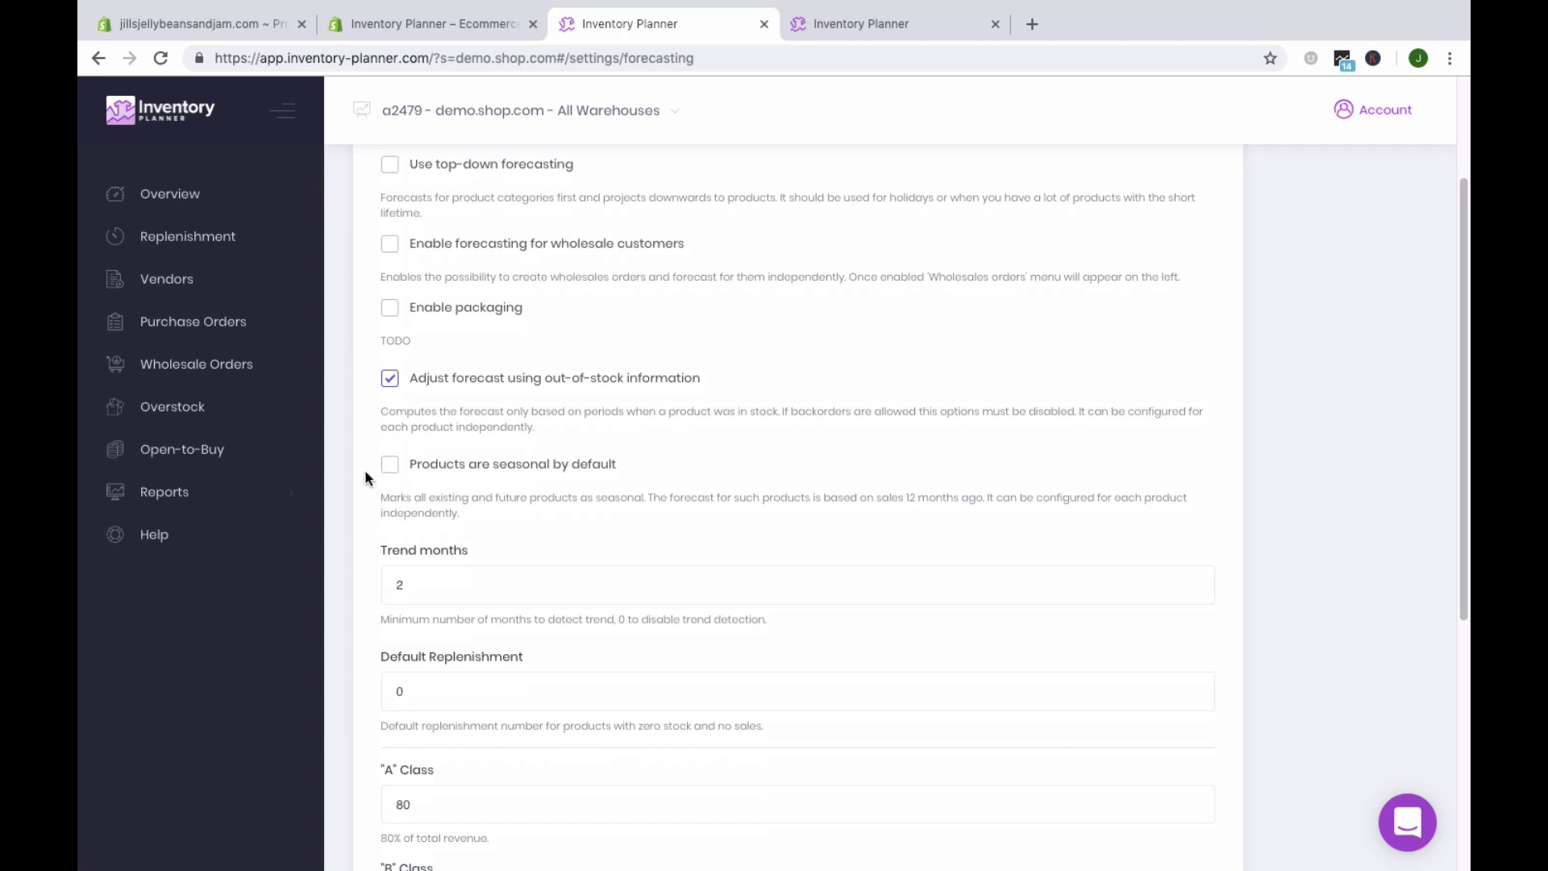
scroll(364, 476, "up", 3)
scroll(365, 478, "down", 3)
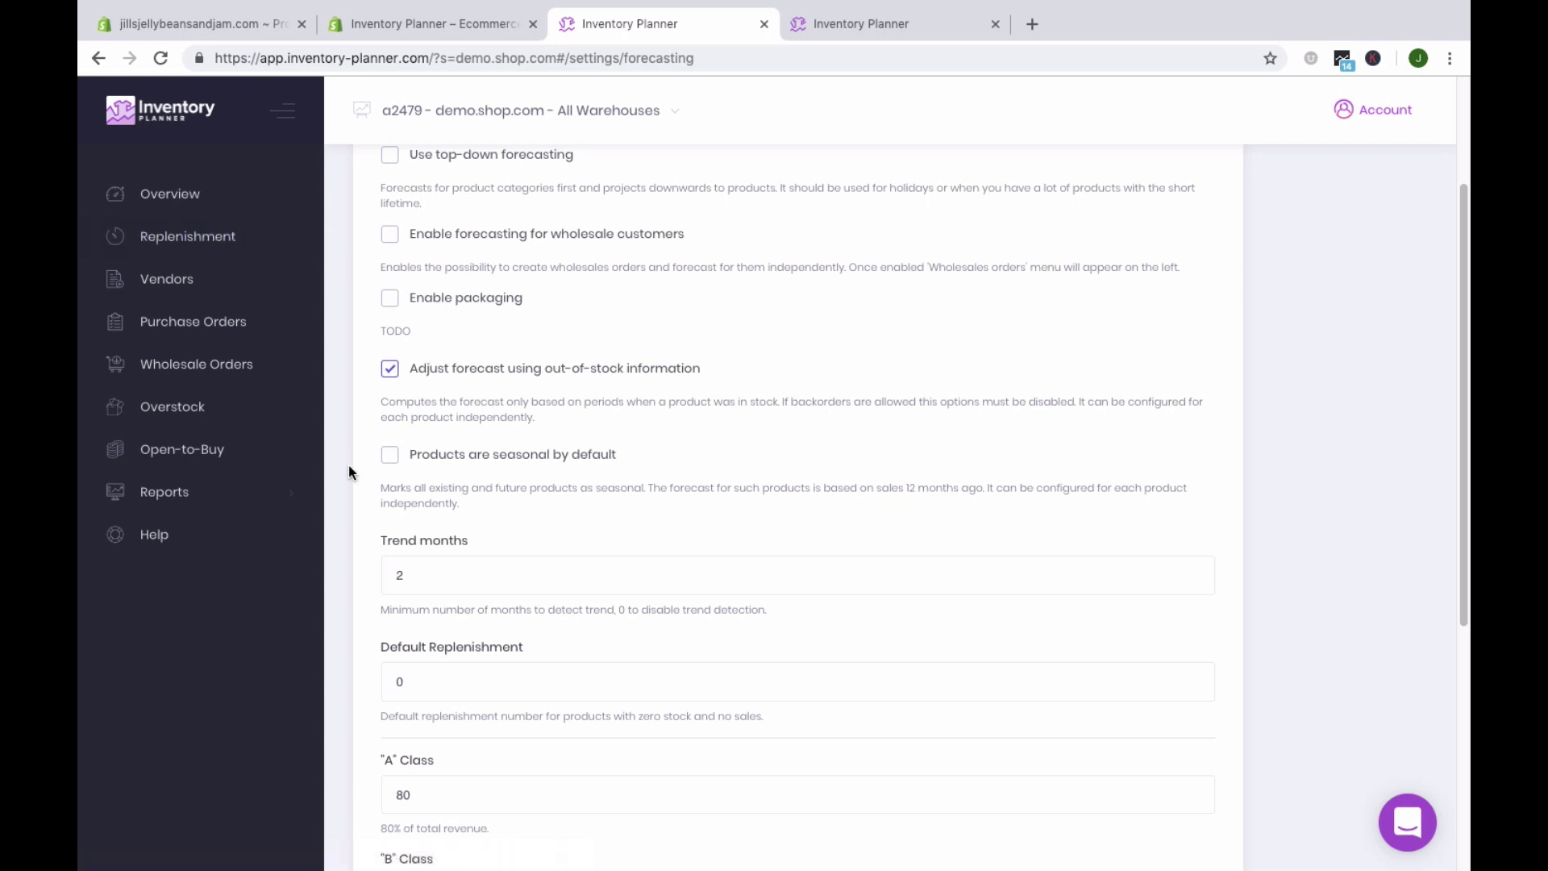
scroll(352, 511, "down", 3)
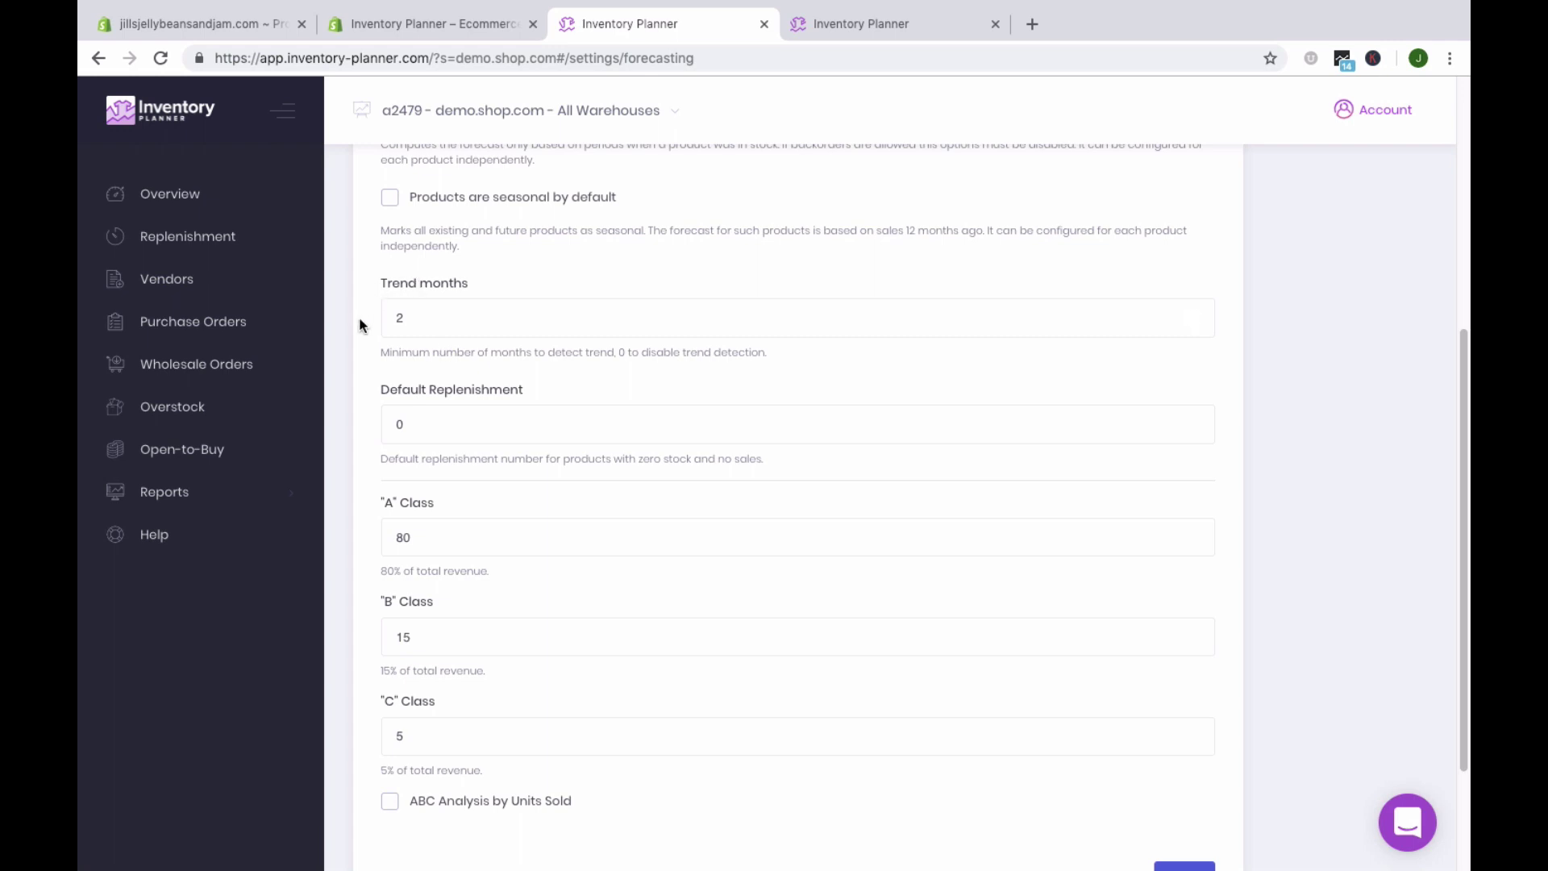
scroll(360, 323, "down", 3)
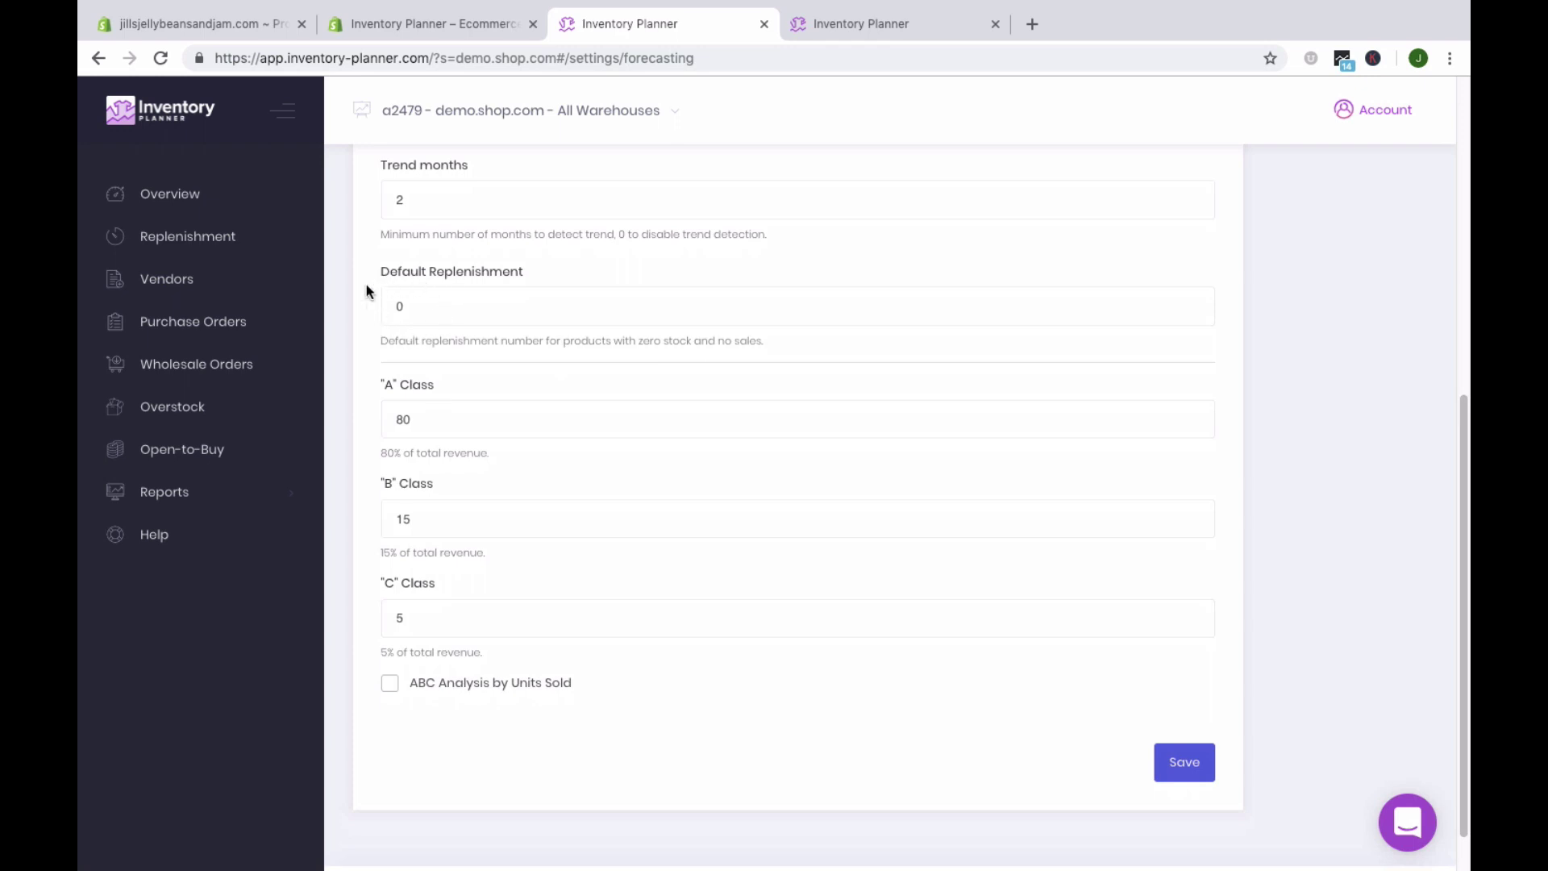
scroll(391, 339, "up", 1)
scroll(390, 338, "down", 1)
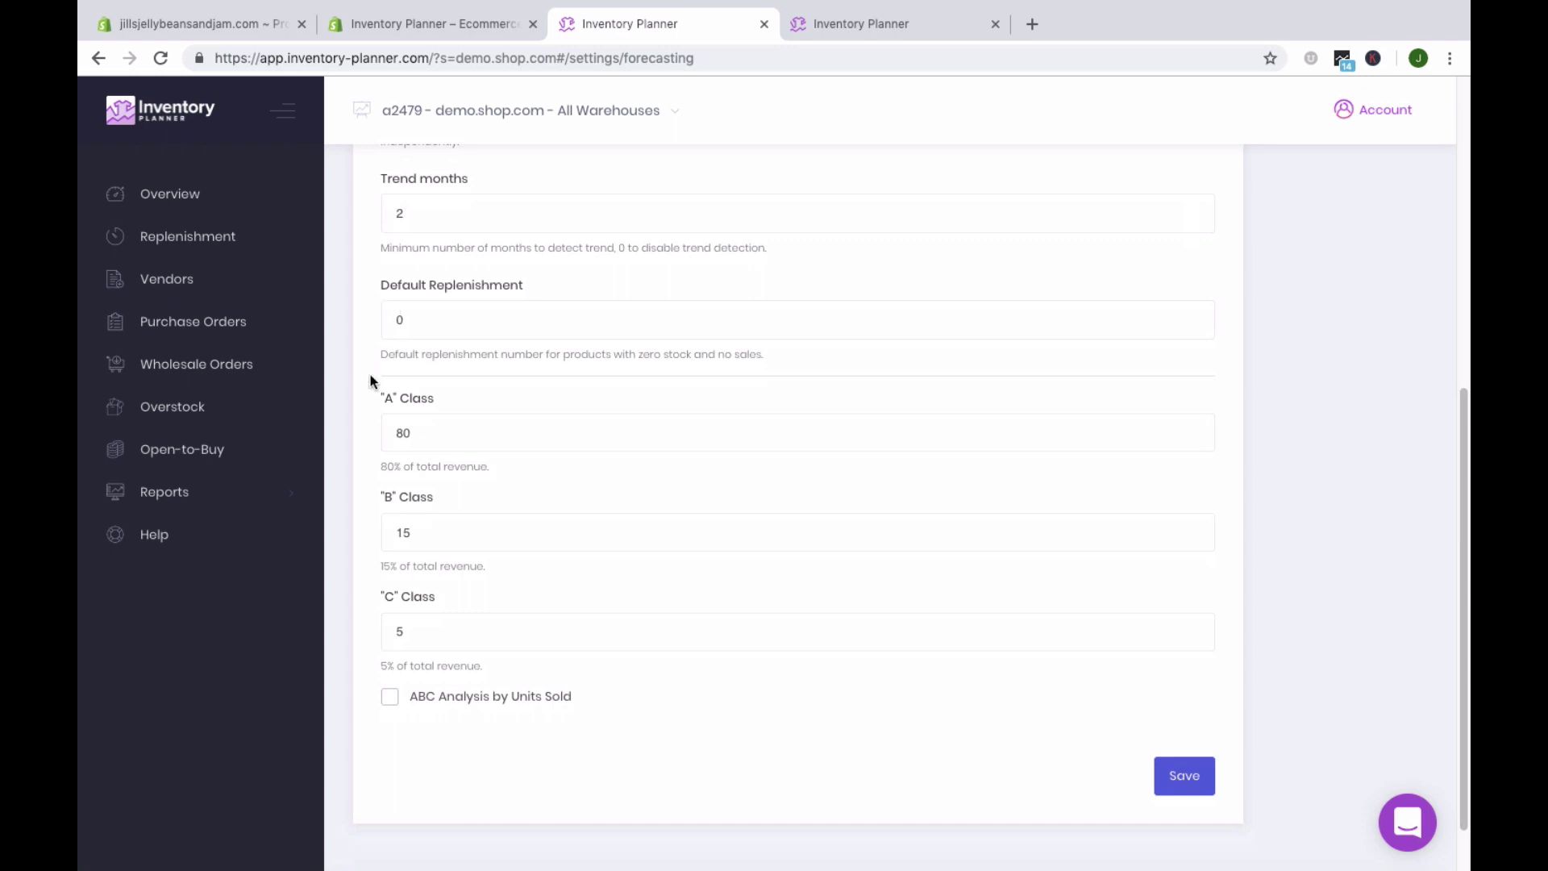
scroll(370, 374, "down", 1)
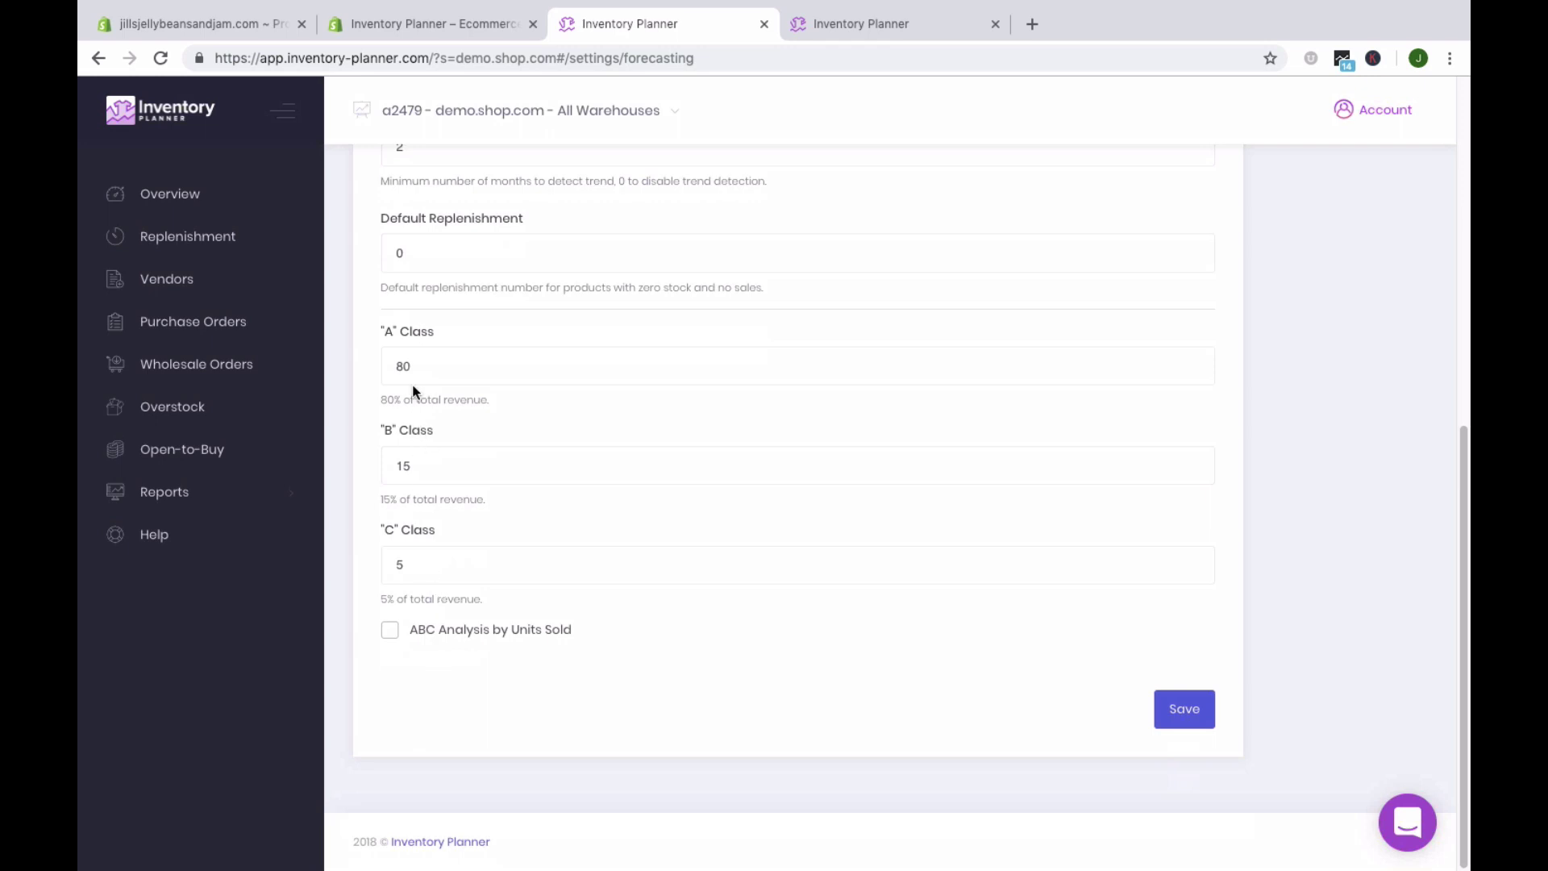
Select the A class value 80 and save the forecast settings with A/B/C at 80/15/5.
double_click(420, 357)
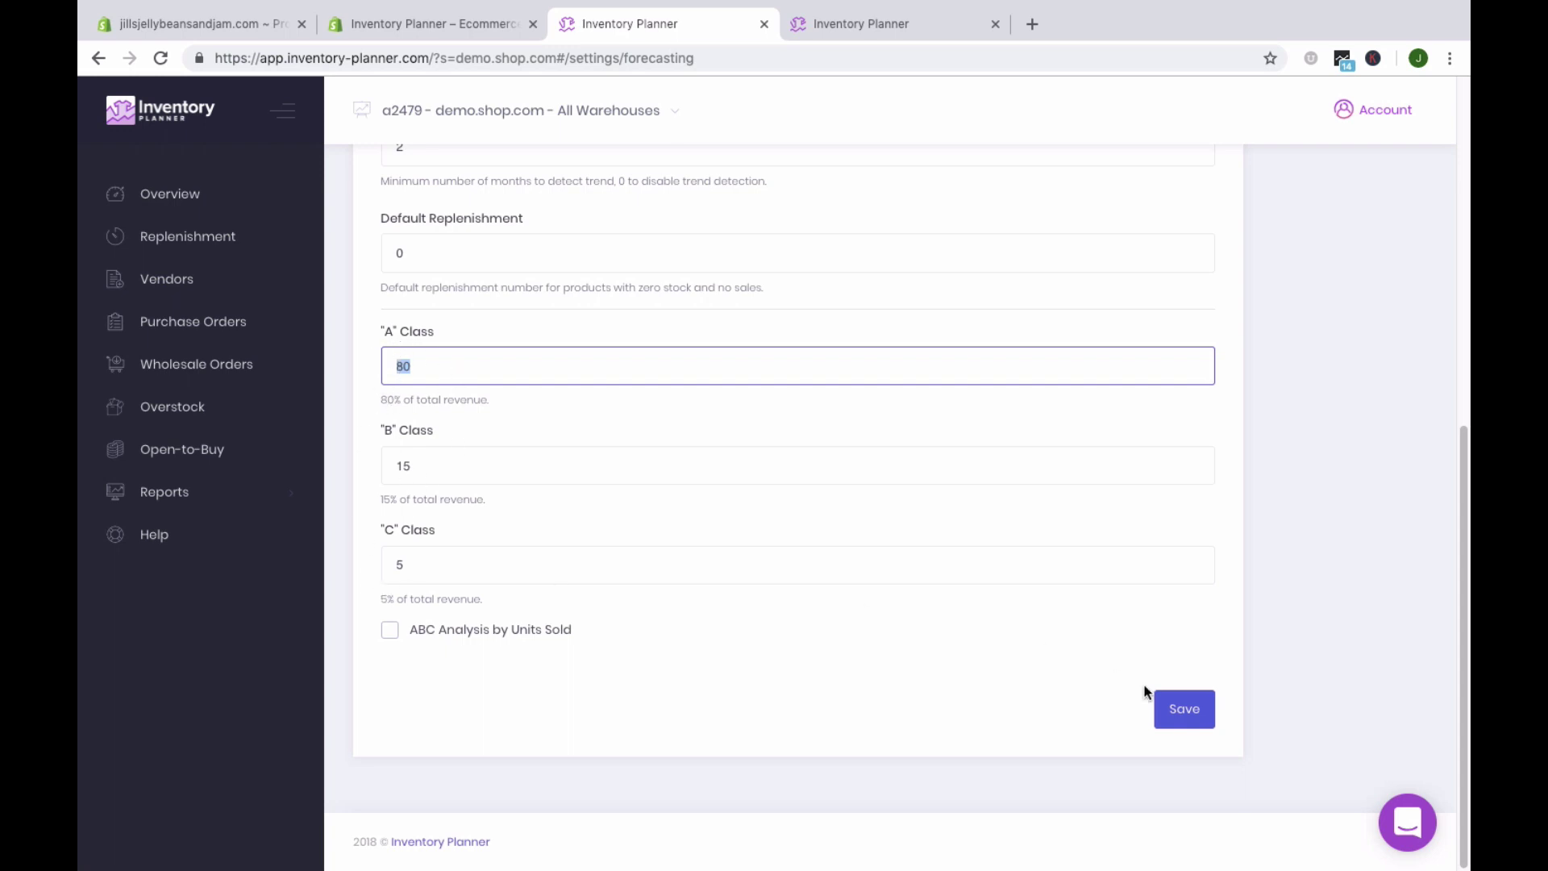
left_click(1185, 710)
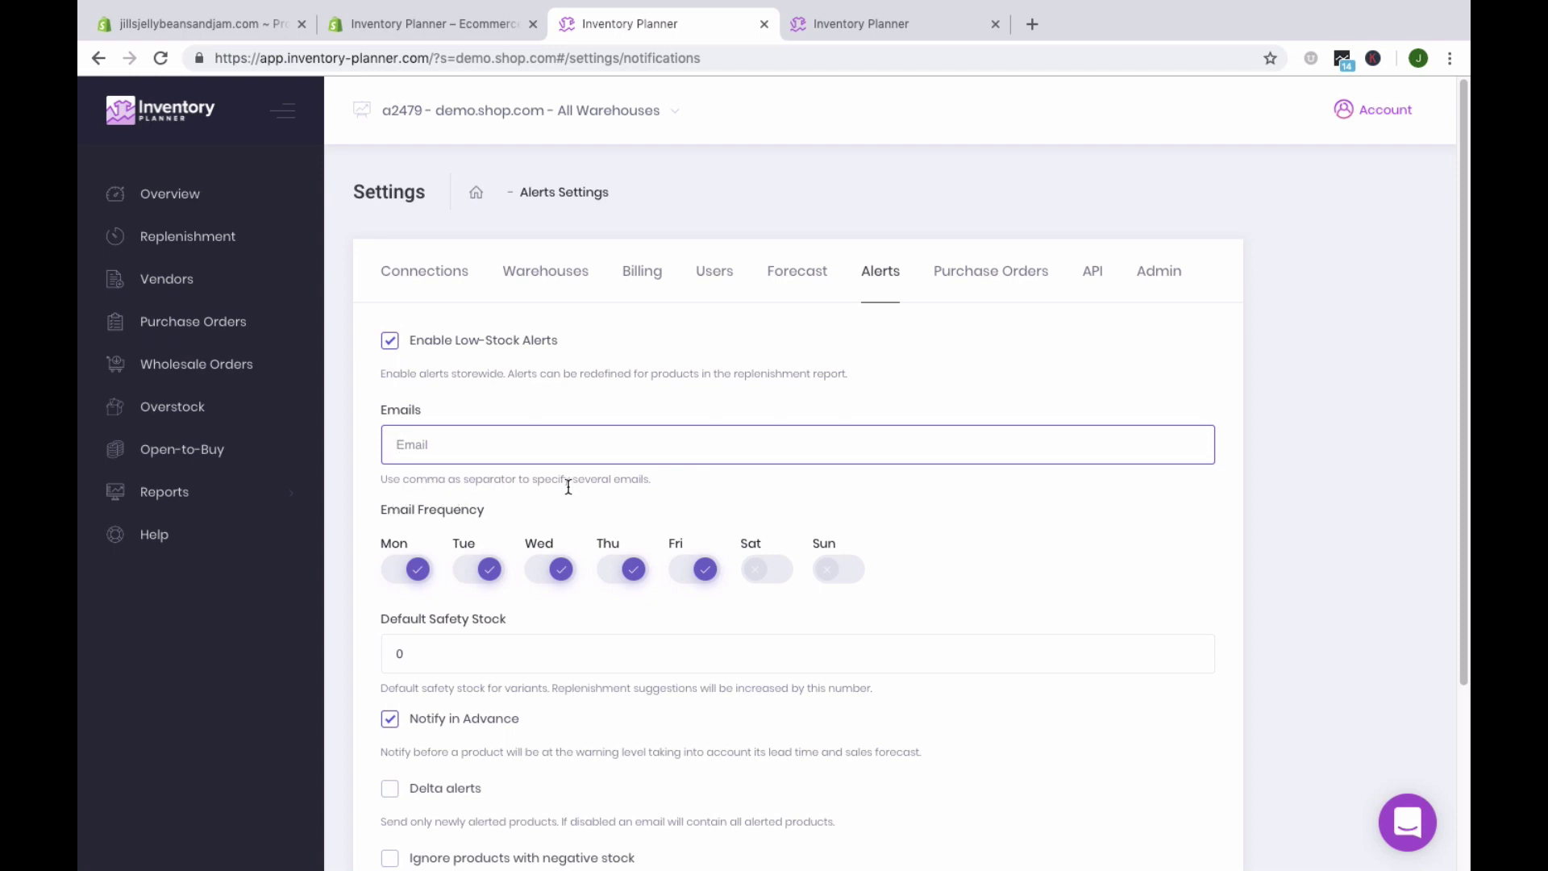
Toggle Tuesday alert emails off and back on, then select the Default Safety Stock value 0.
scroll(345, 605, "down", 3)
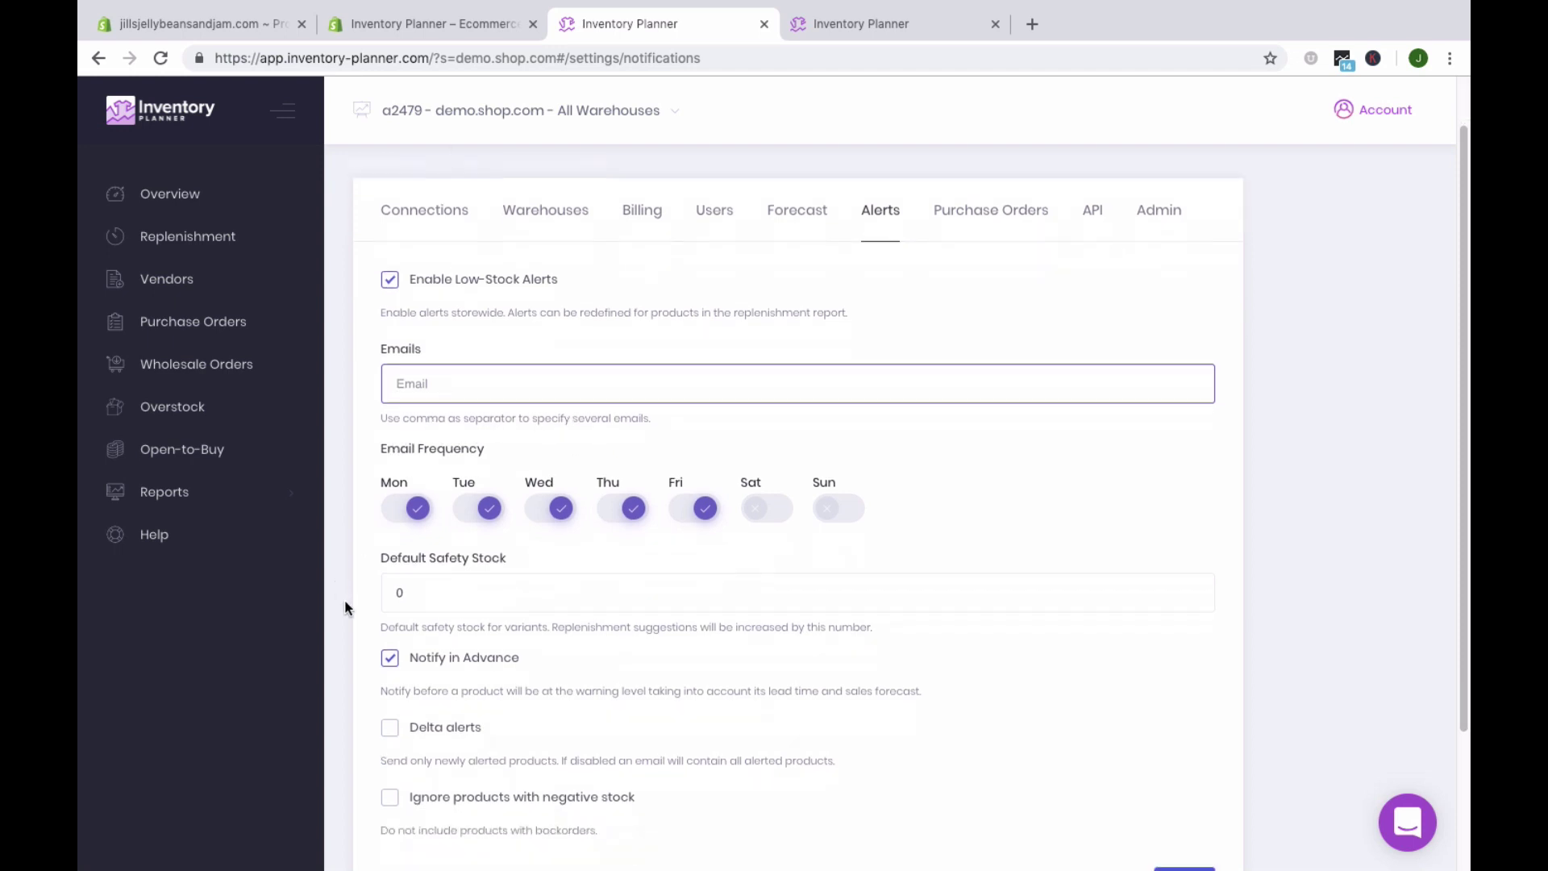
left_click(470, 407)
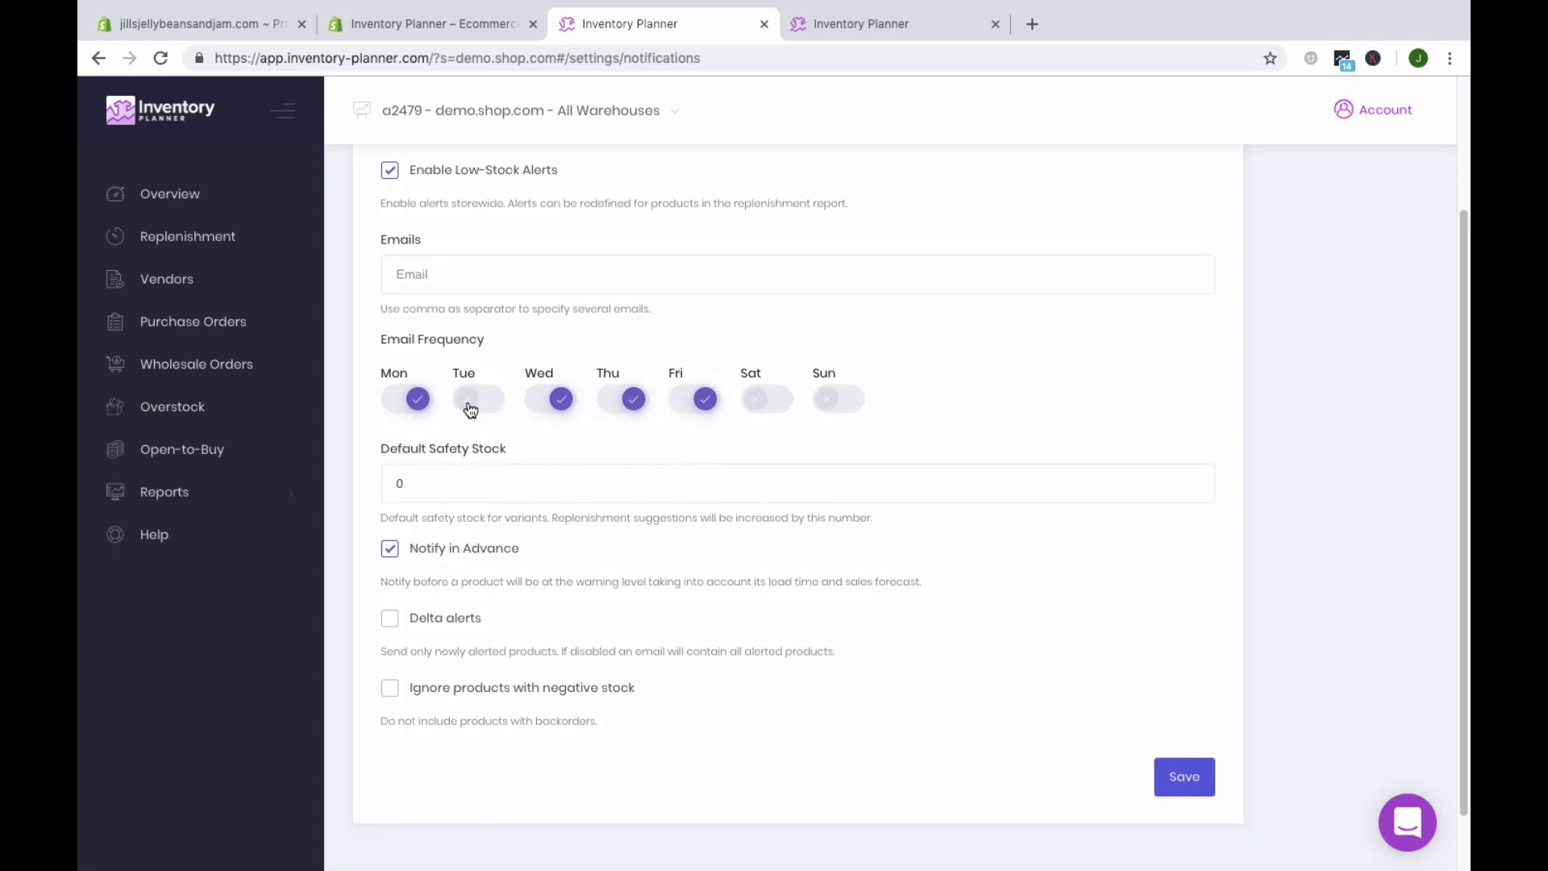
left_click(470, 407)
scroll(367, 473, "down", 2)
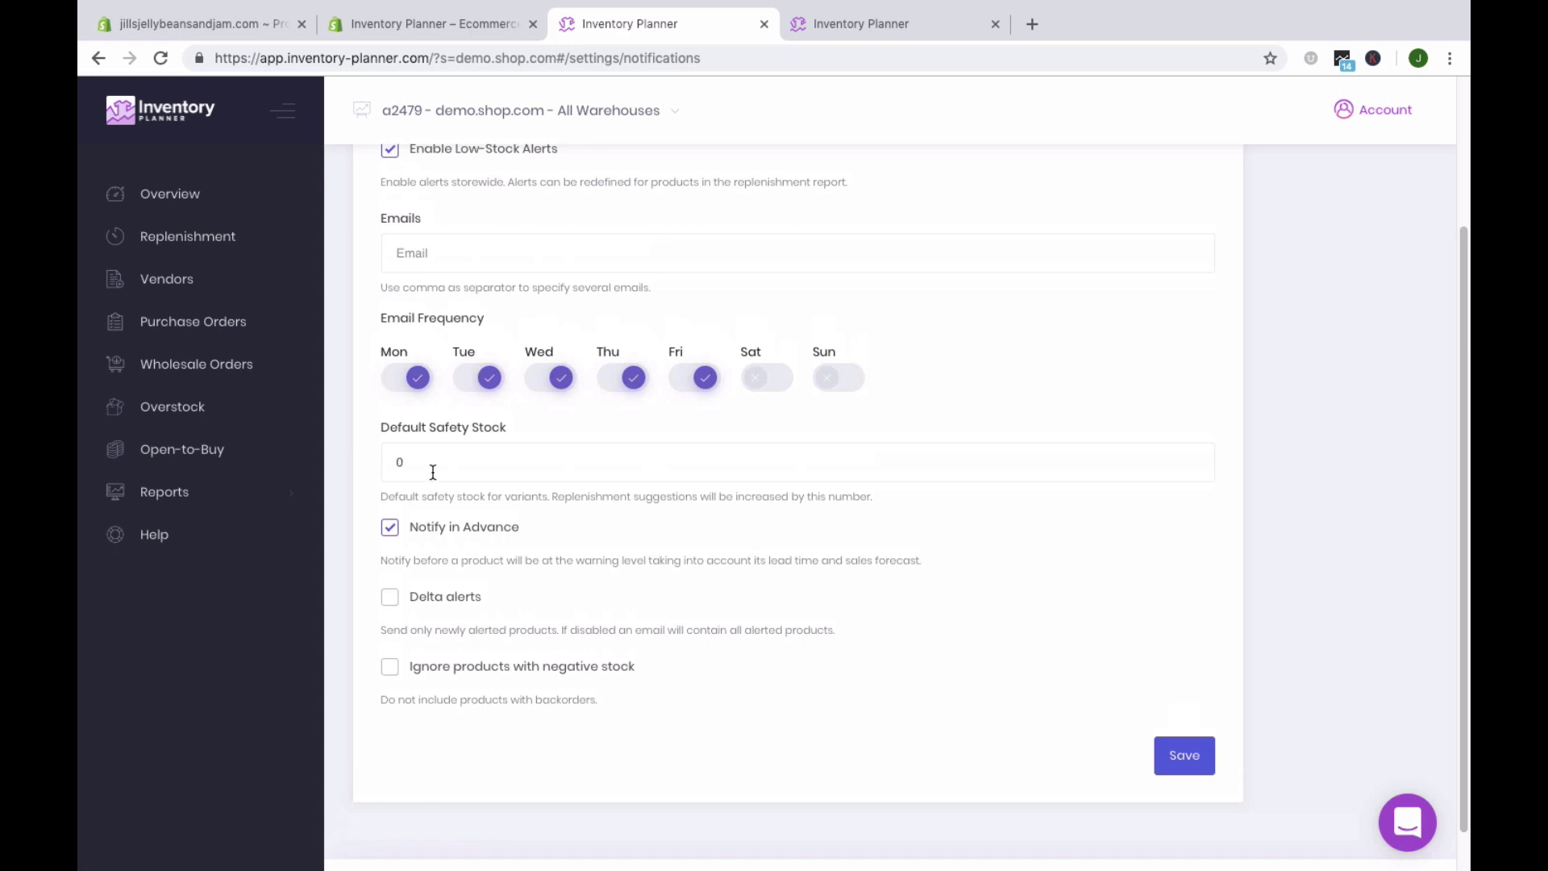
double_click(428, 466)
left_click(349, 511)
scroll(432, 461, "up", 3)
scroll(433, 463, "down", 1)
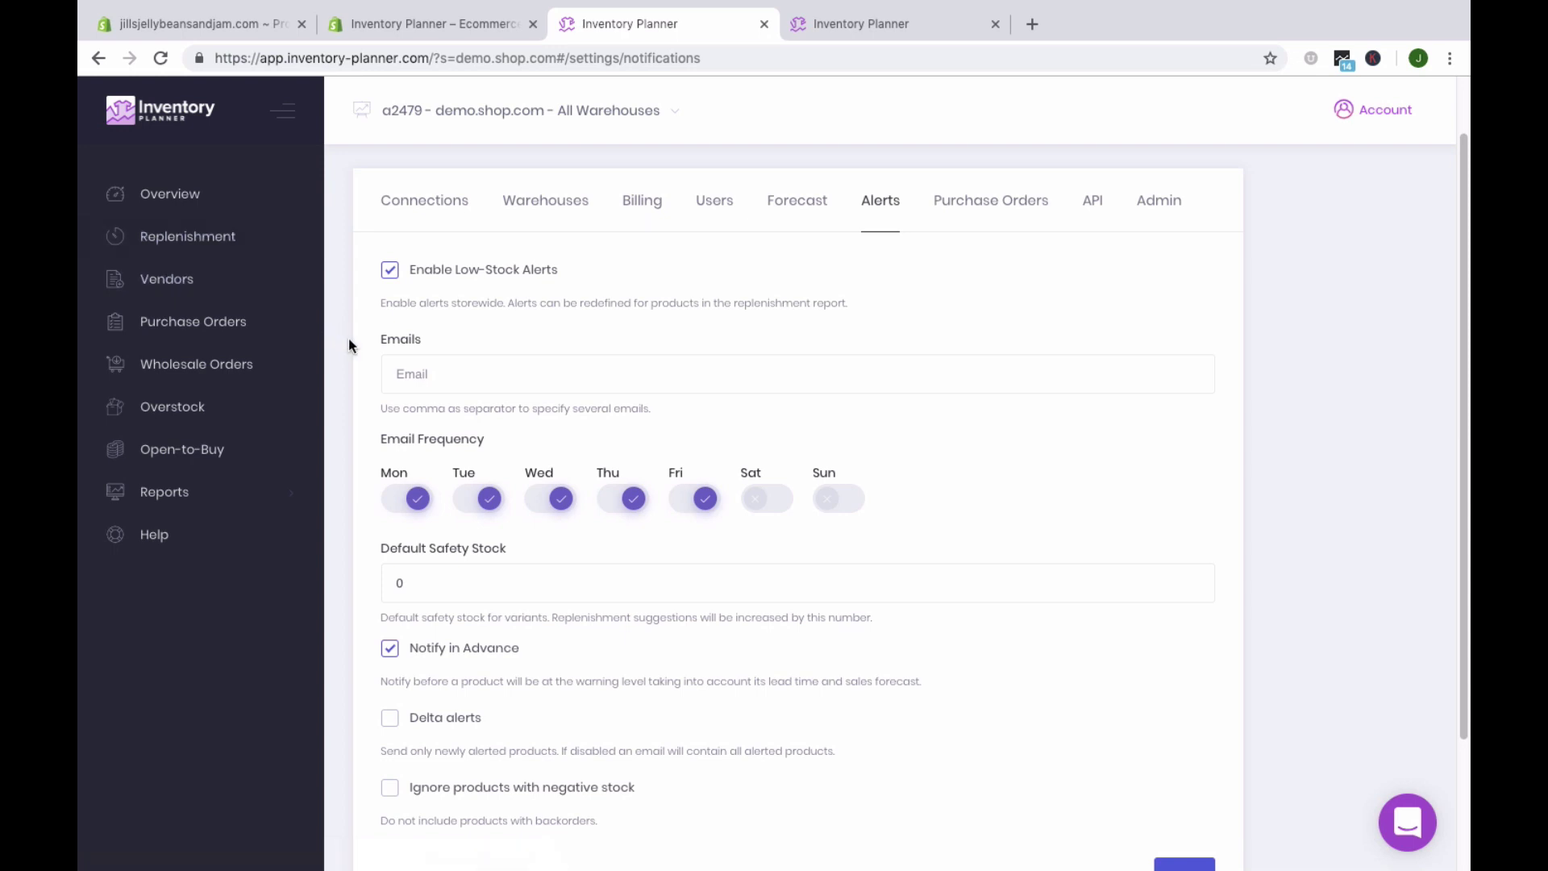
Scroll through the remaining alert options, then switch to the Purchase Orders settings.
scroll(348, 337, "down", 3)
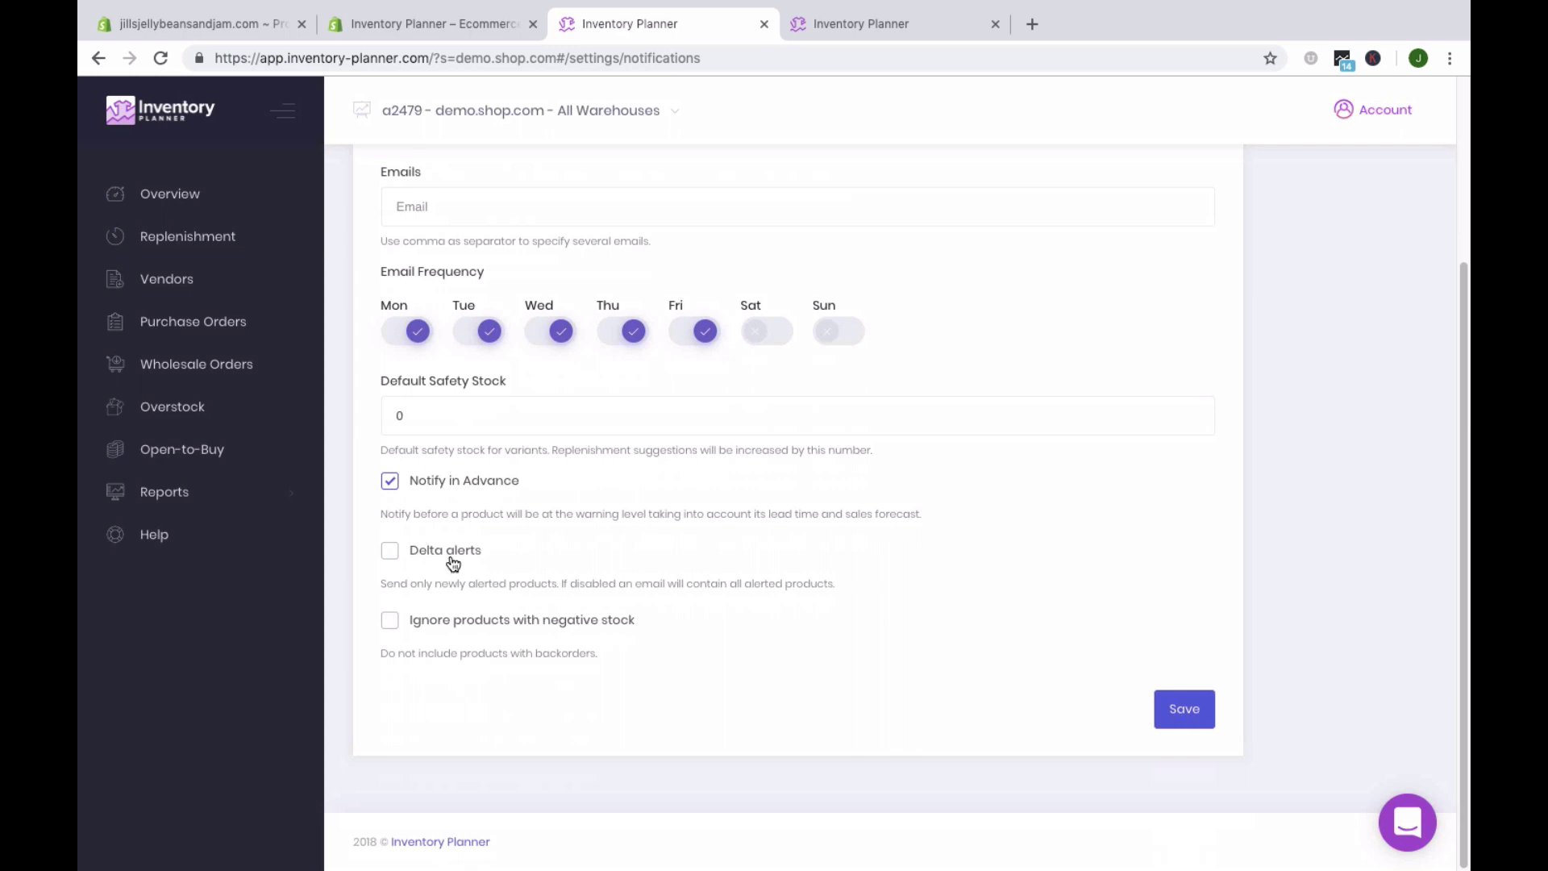
scroll(368, 575, "up", 2)
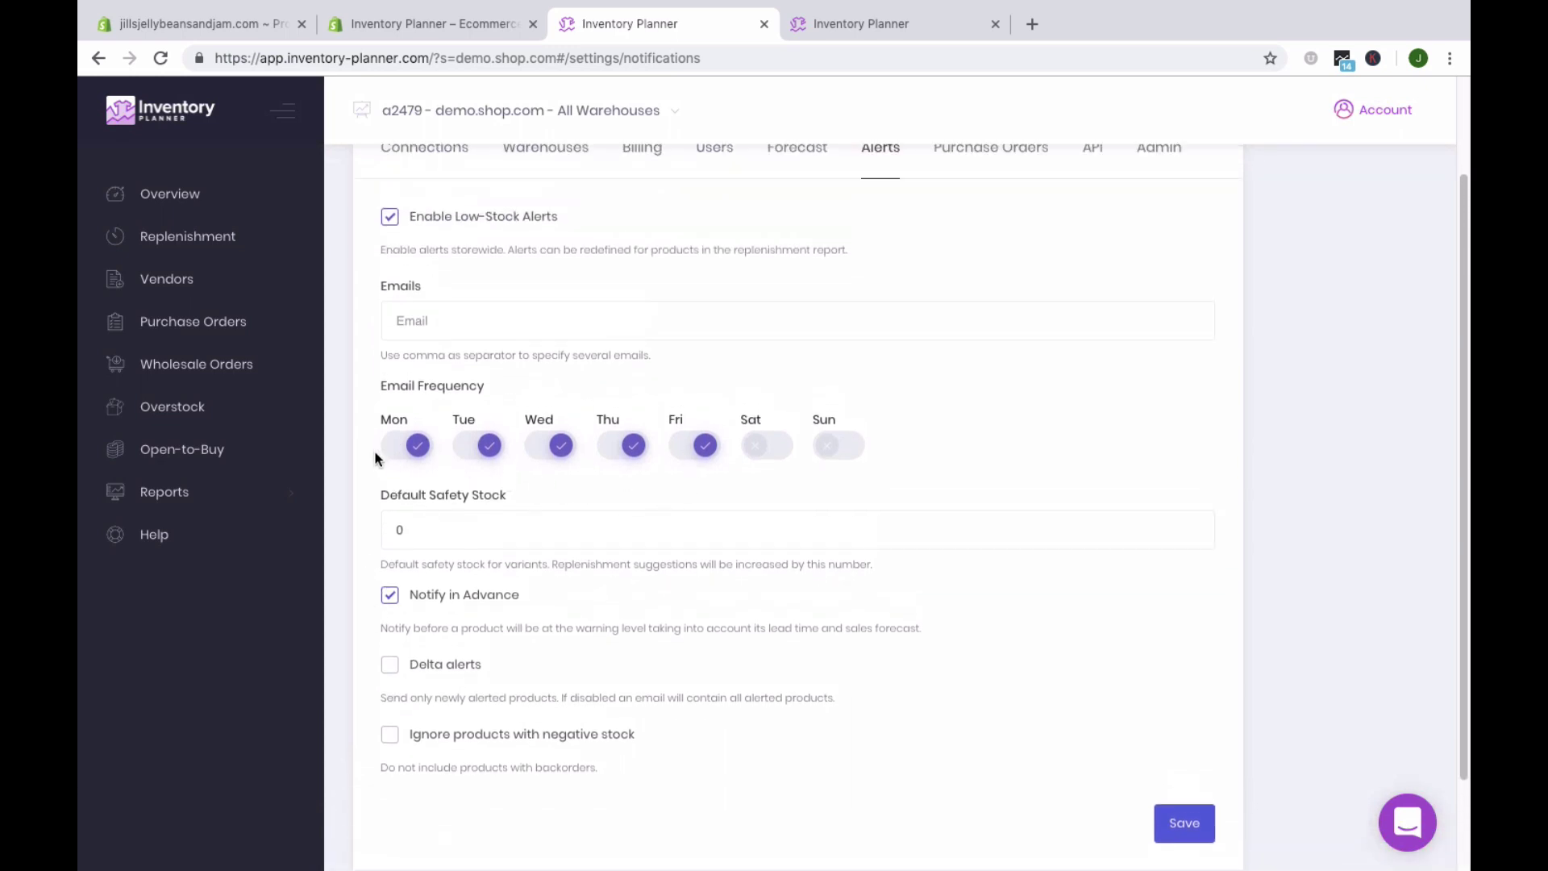
scroll(355, 552, "down", 1)
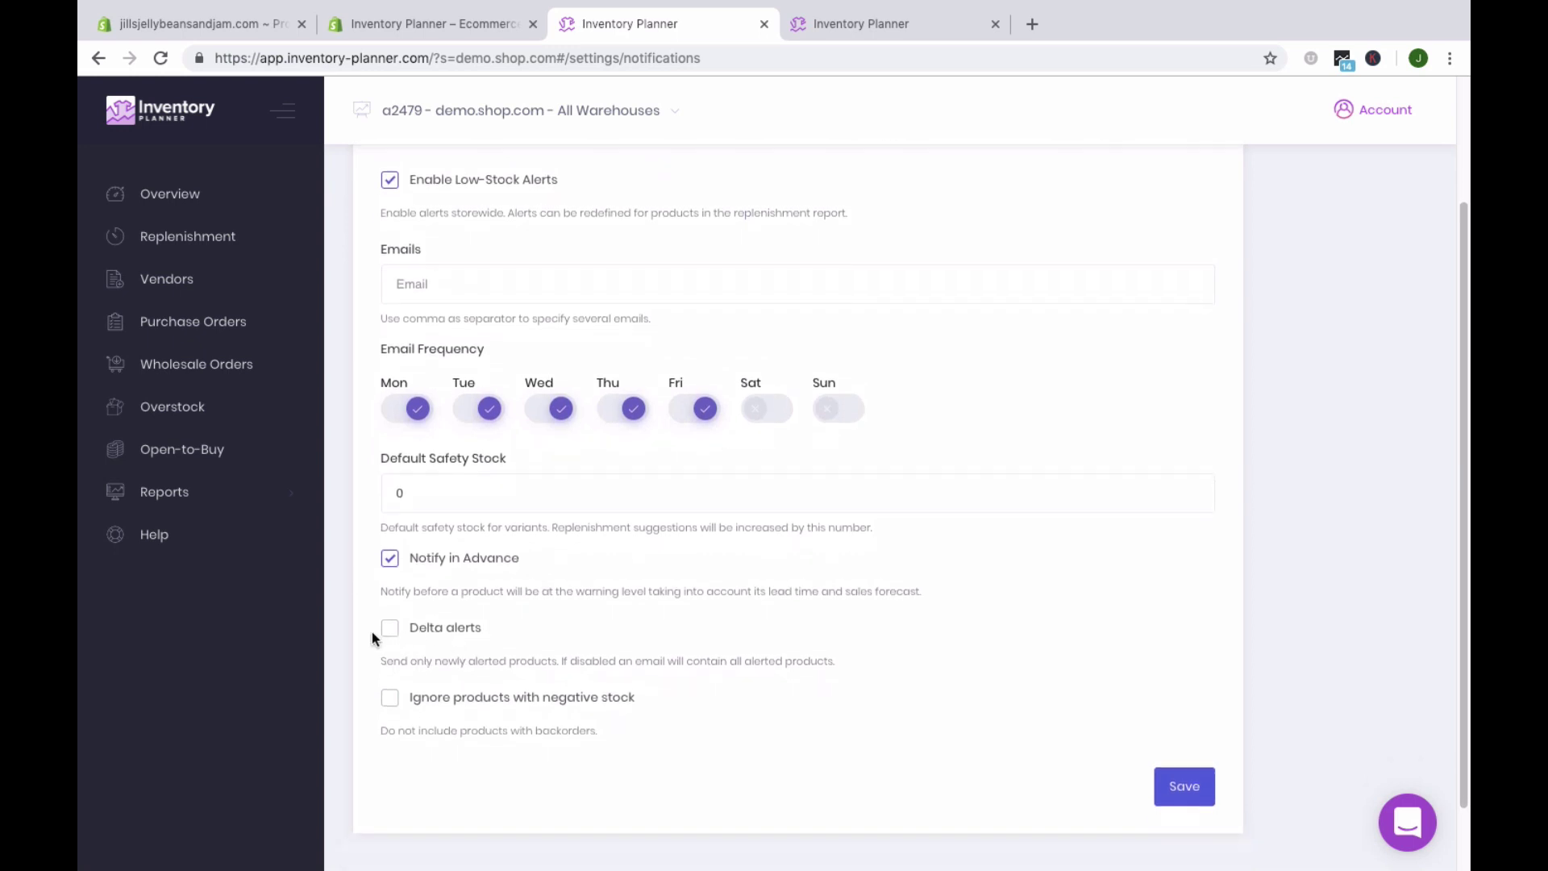
scroll(371, 631, "up", 1)
scroll(371, 632, "down", 3)
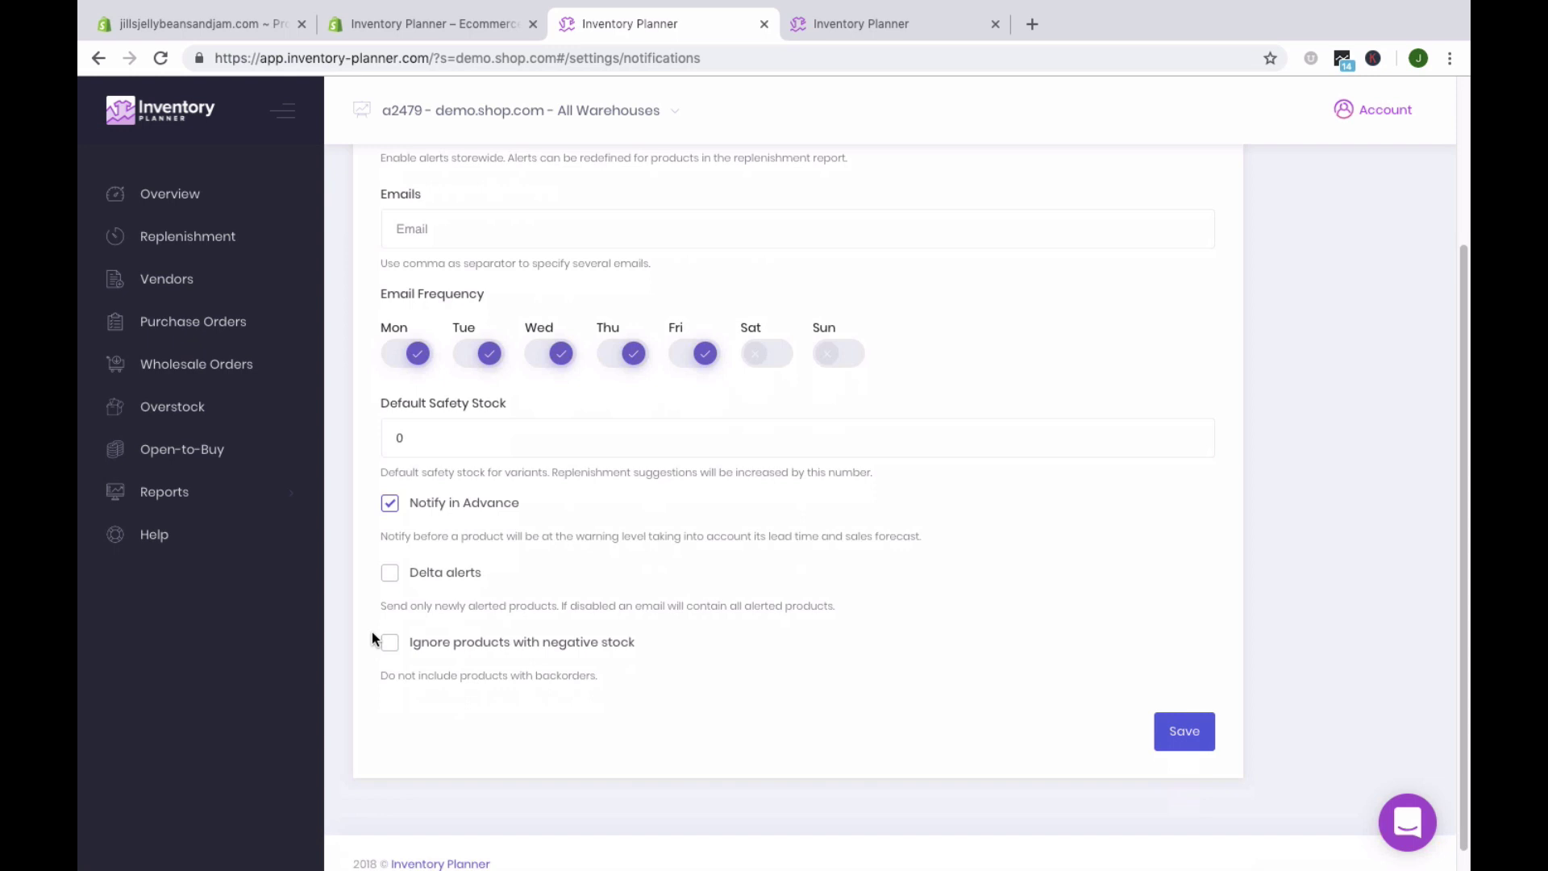
scroll(371, 632, "down", 1)
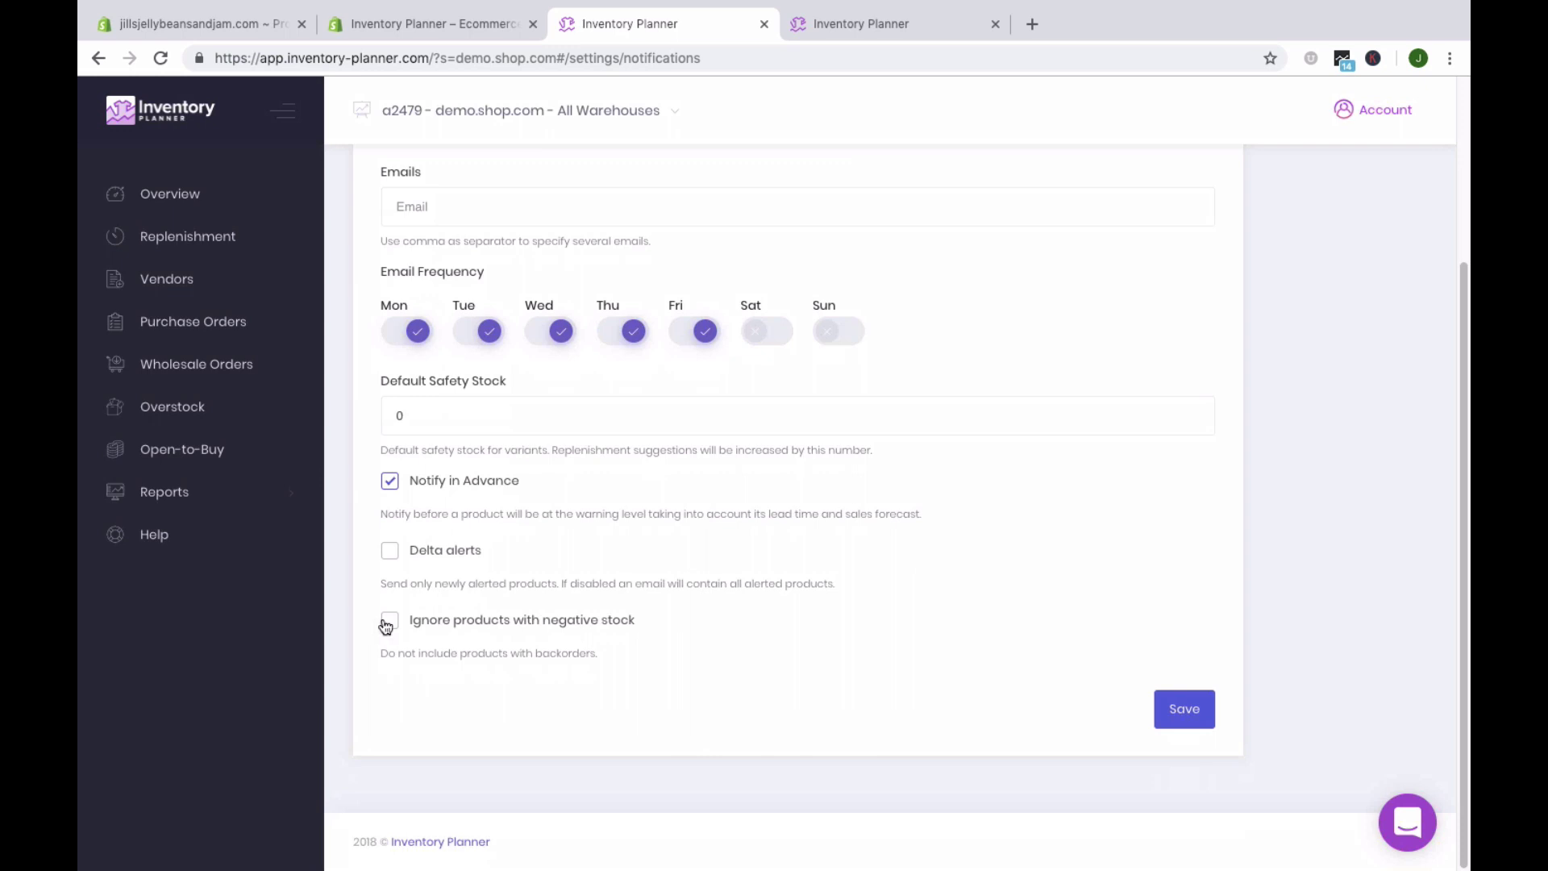
scroll(989, 279, "up", 3)
left_click(991, 278)
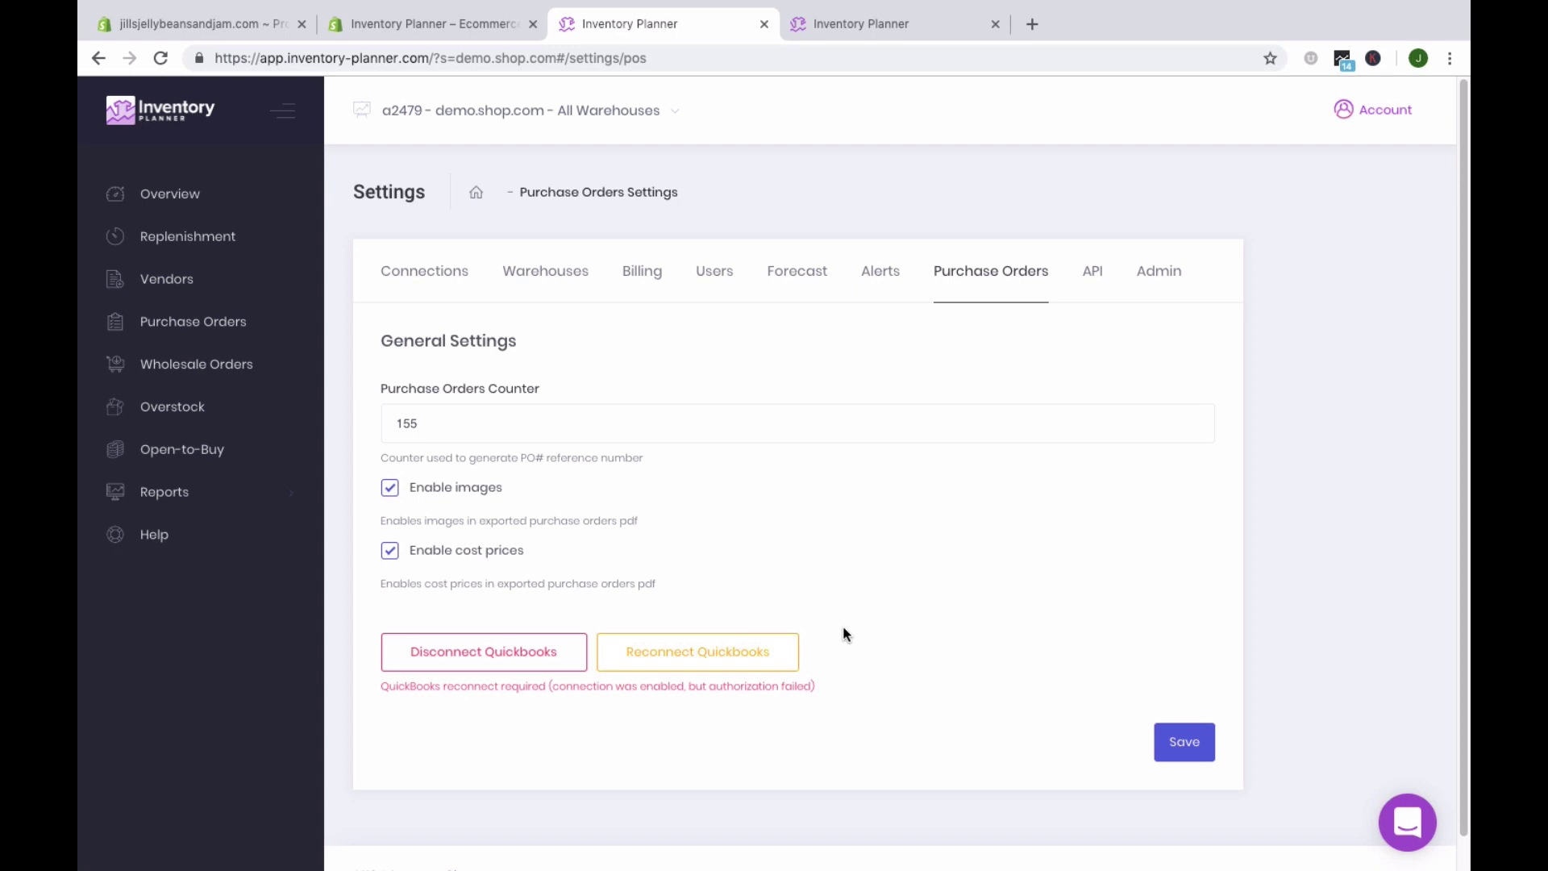
left_click(446, 434)
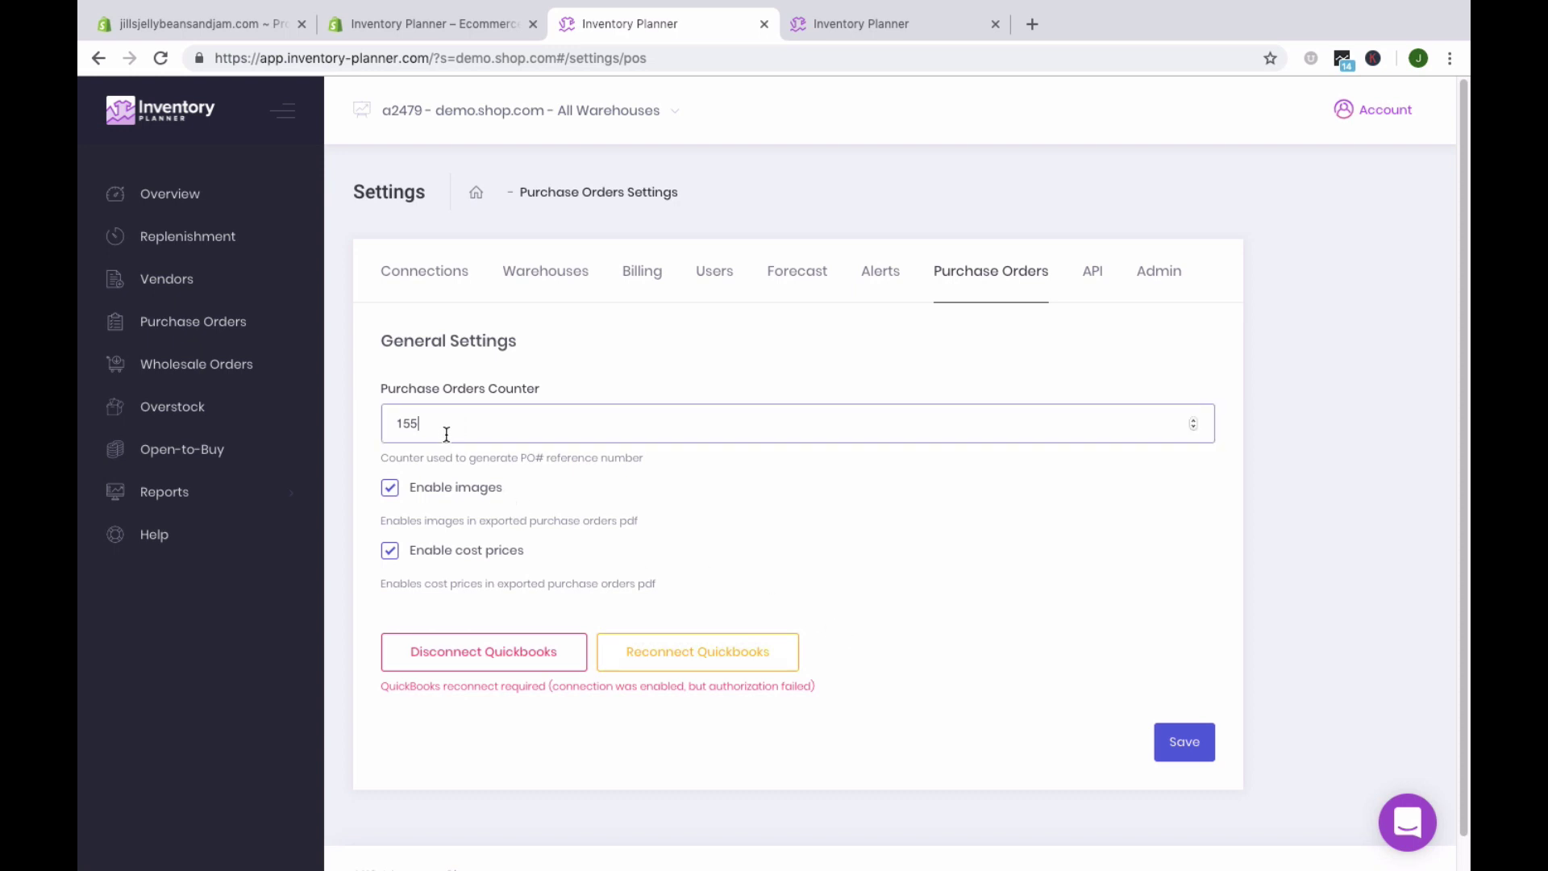